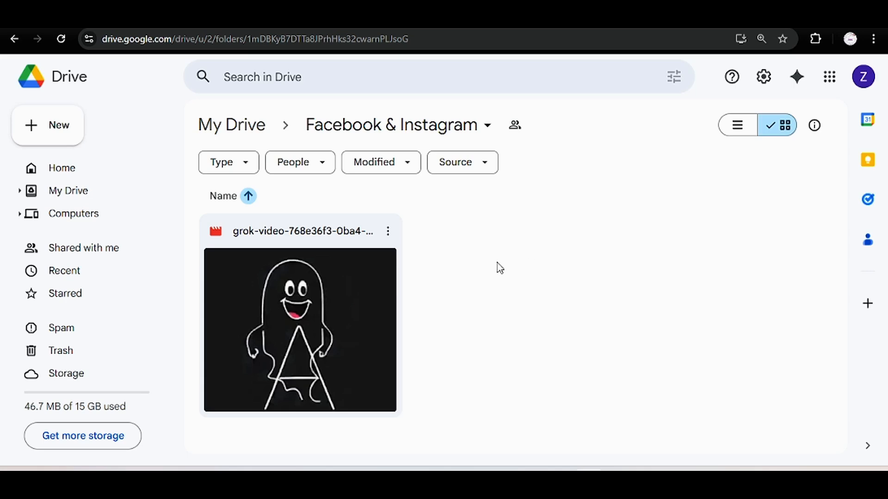
# Look at the options for adding new items and preview the grok-video file in the Facebook & Instagram folder.
pyautogui.click(37, 129)
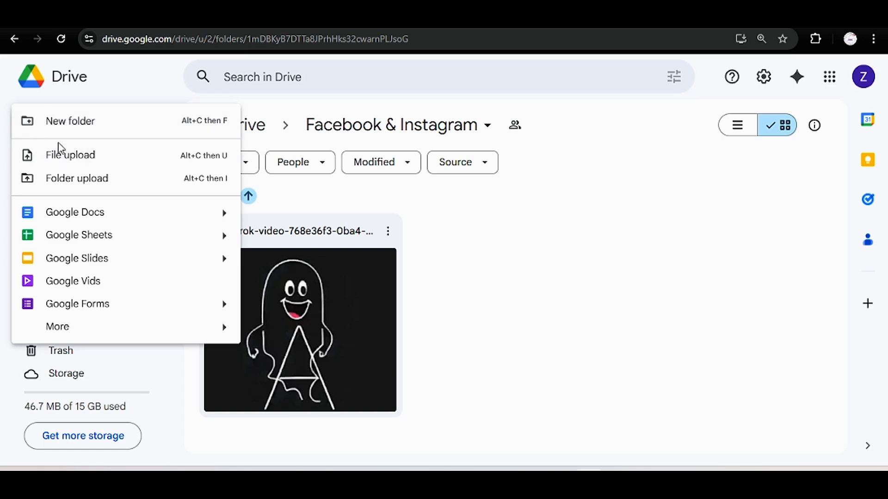
pyautogui.click(530, 254)
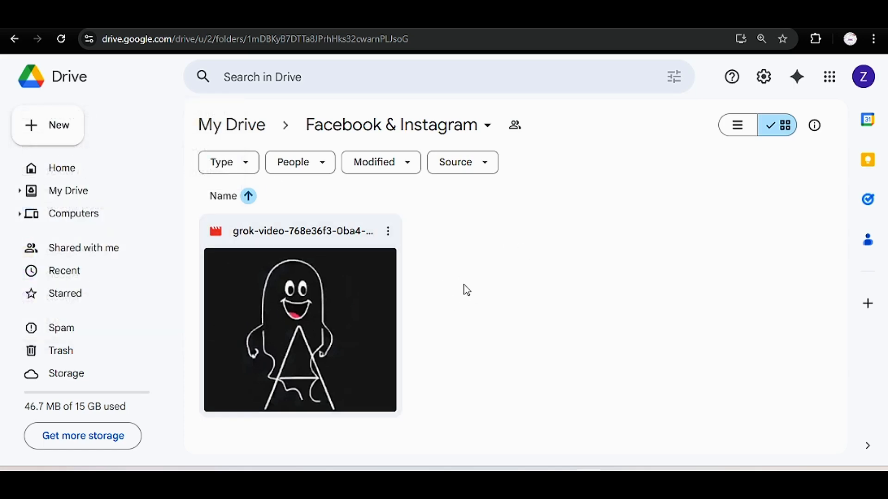
pyautogui.doubleClick(372, 306)
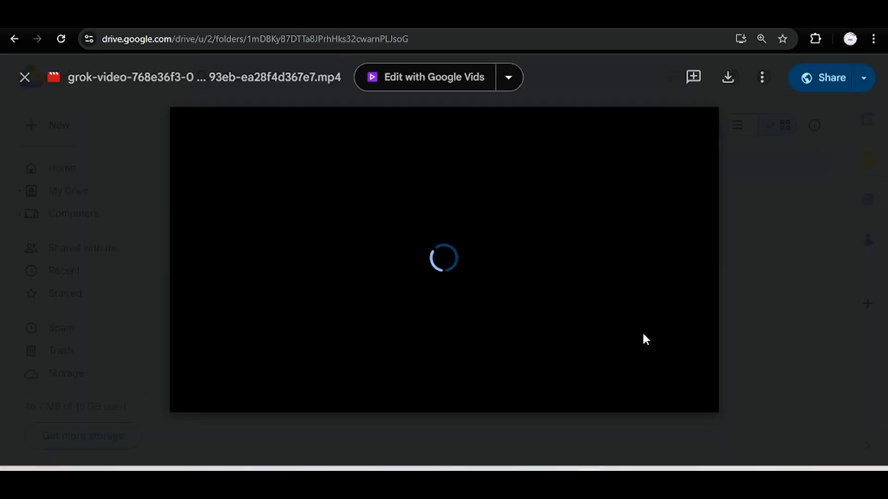
pyautogui.click(796, 269)
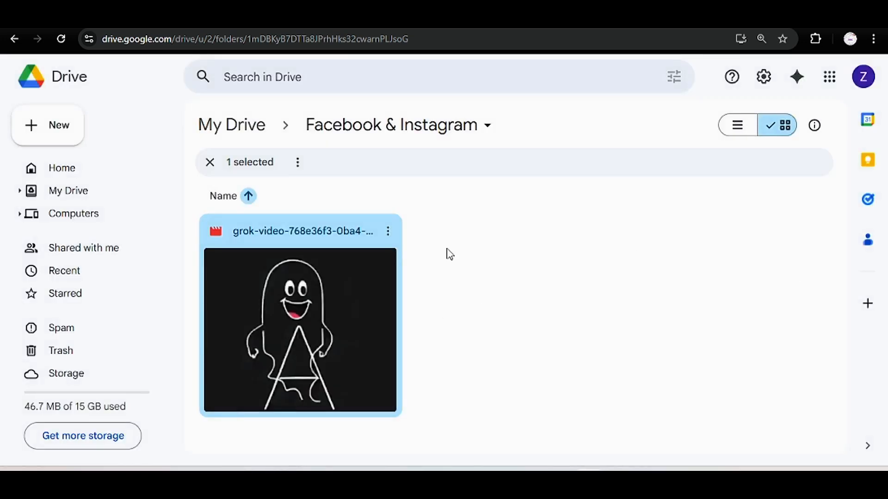
pyautogui.click(451, 253)
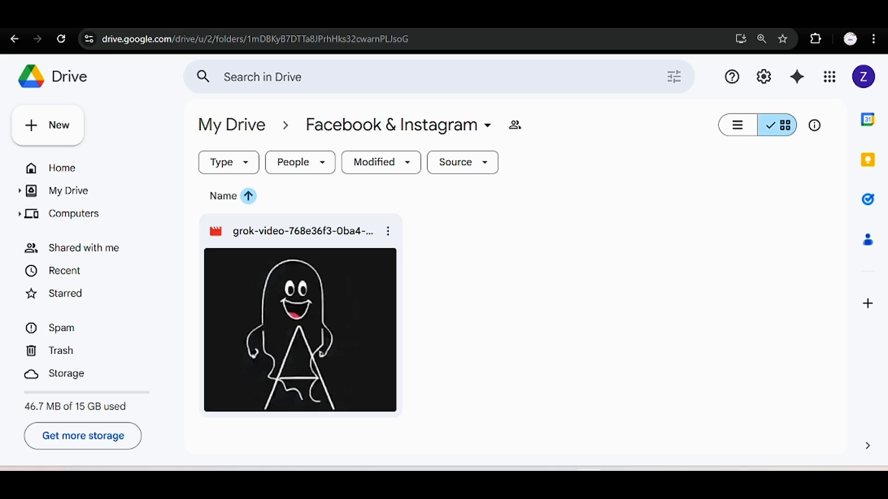
# Switch to the Facebook reels workflow in n8n and execute it.
pyautogui.click(69, 18)
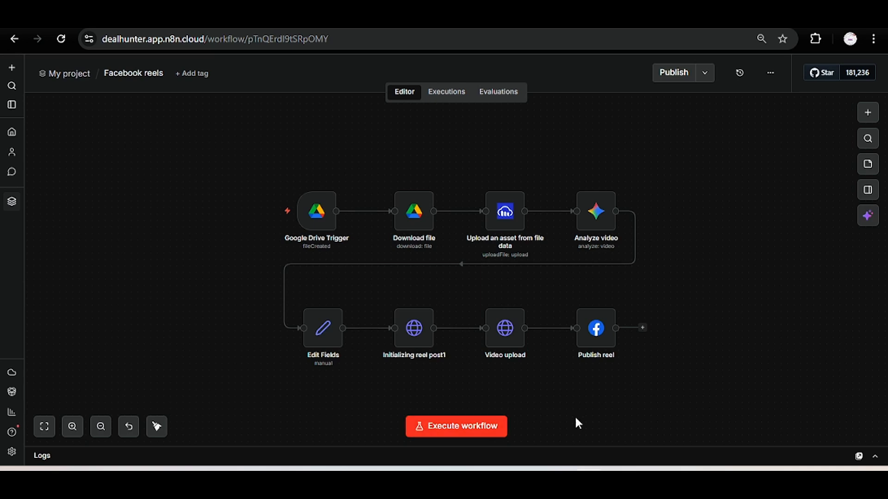
pyautogui.click(493, 426)
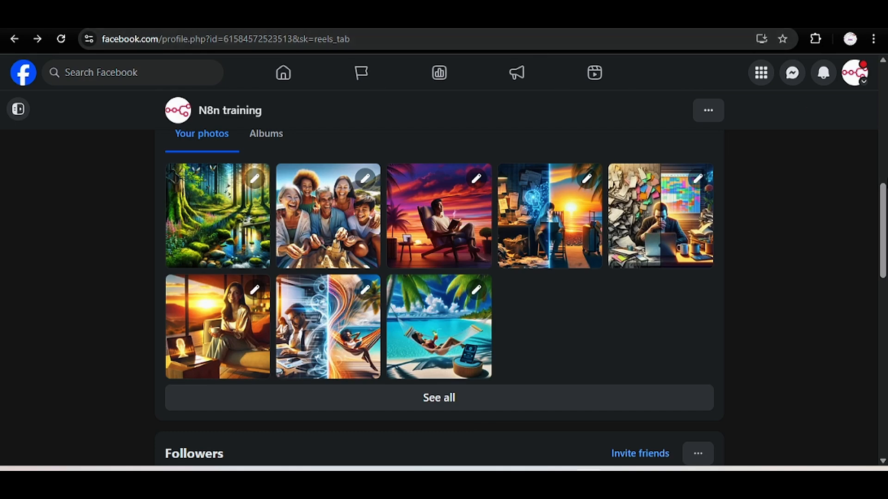
# Check the Reels section of the N8n training Facebook page, reloading the page until the published reel is listed.
pyautogui.scroll(10, 491, 197)
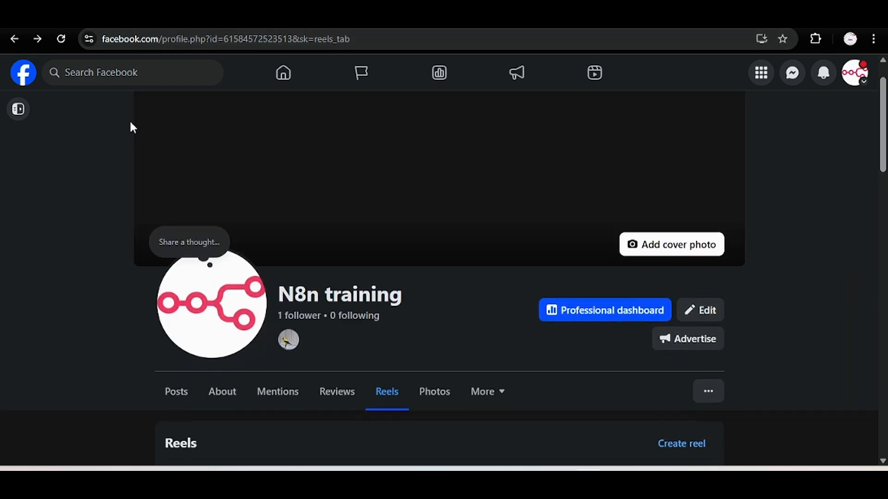
pyautogui.click(60, 38)
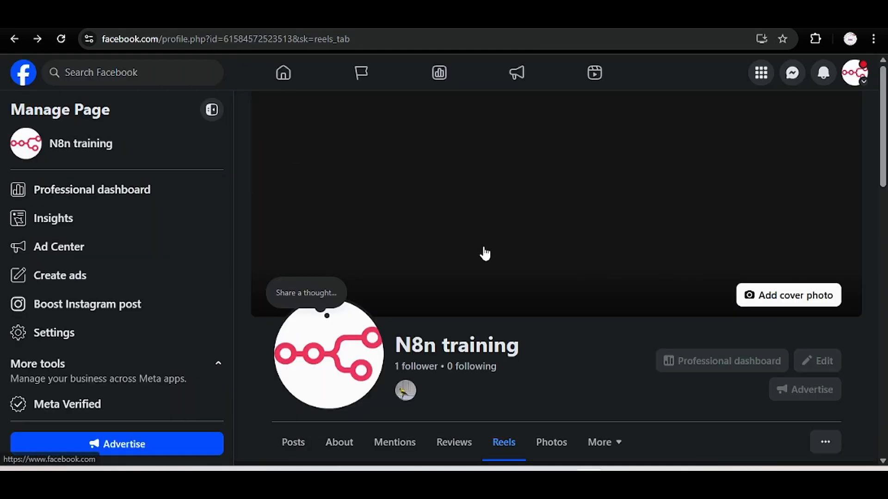
pyautogui.scroll(-4, 481, 253)
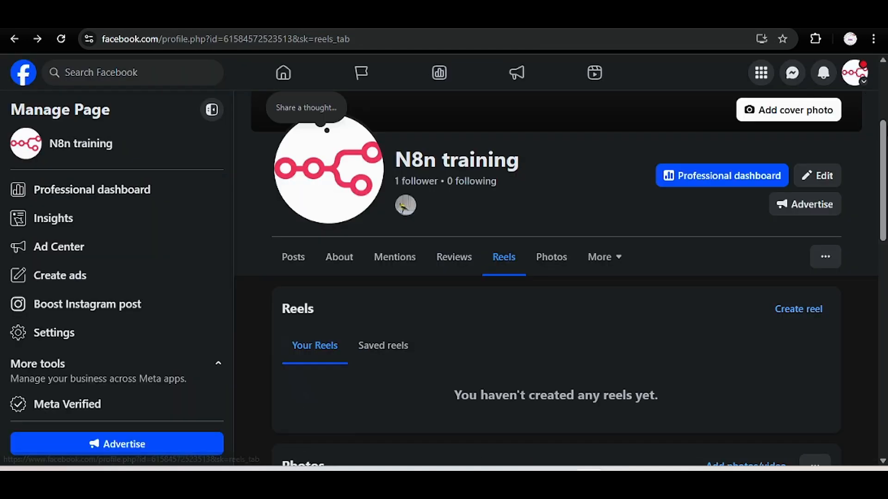
pyautogui.scroll(-3, 529, 174)
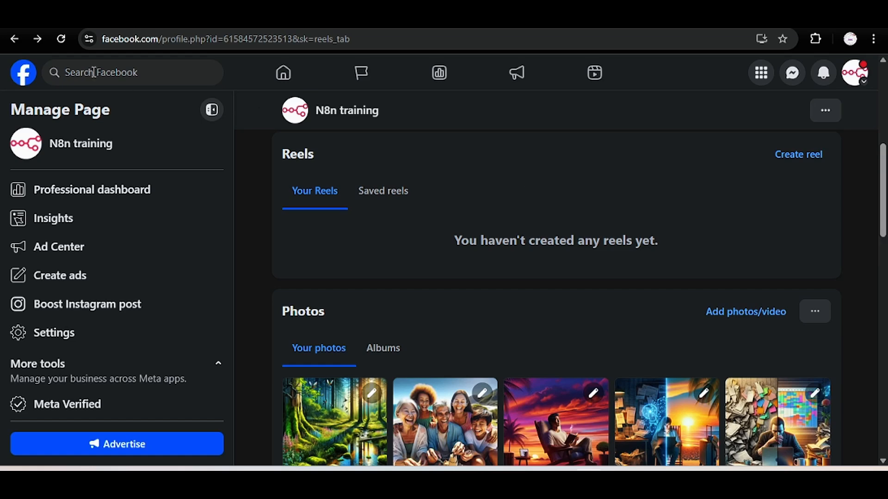
pyautogui.click(57, 43)
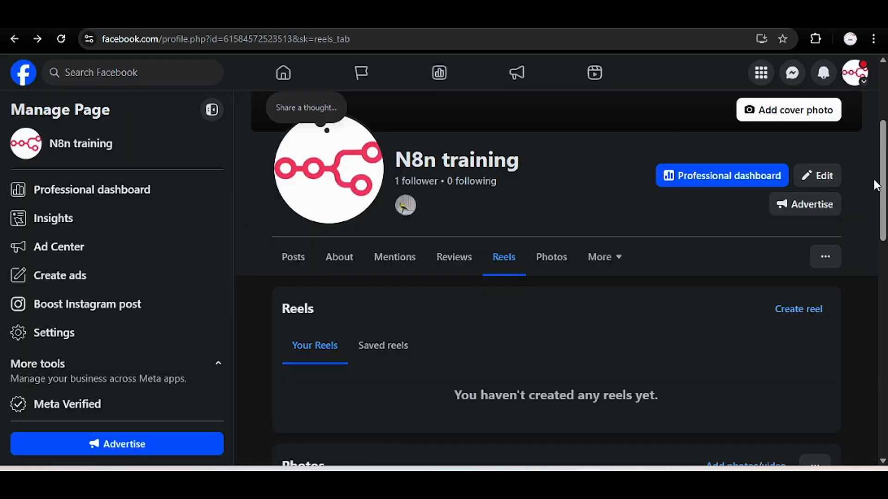
pyautogui.scroll(-5, 875, 185)
pyautogui.scroll(4, 543, 252)
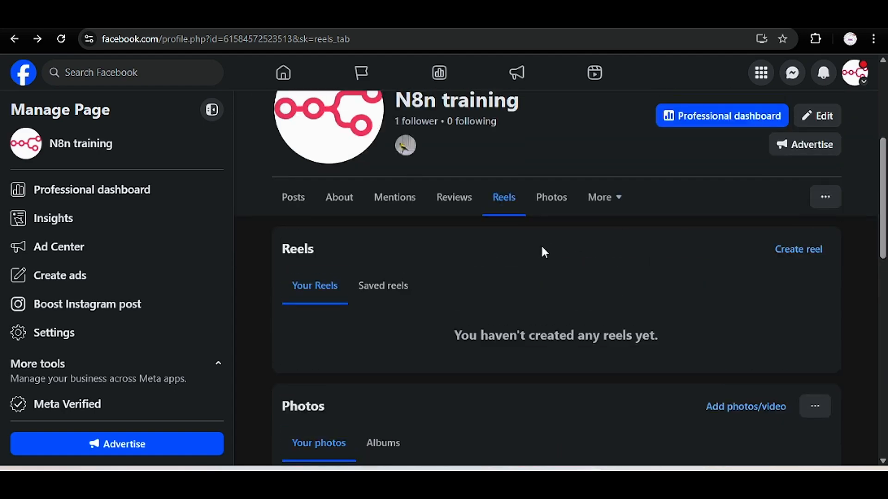
pyautogui.click(505, 203)
pyautogui.scroll(-7, 505, 208)
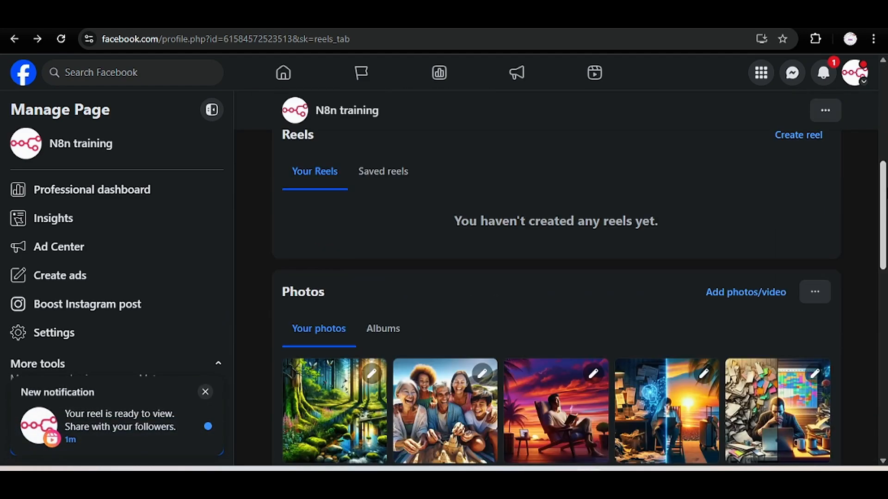
pyautogui.scroll(-1, 554, 296)
pyautogui.scroll(3, 554, 296)
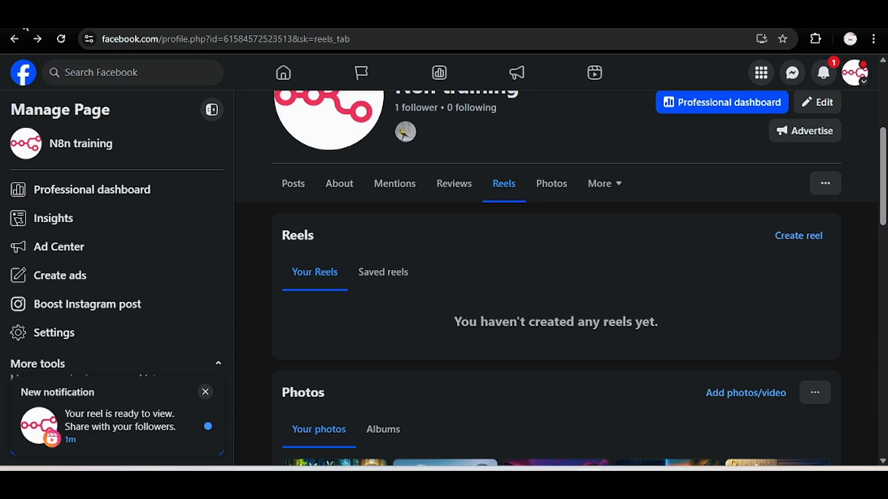
pyautogui.click(56, 38)
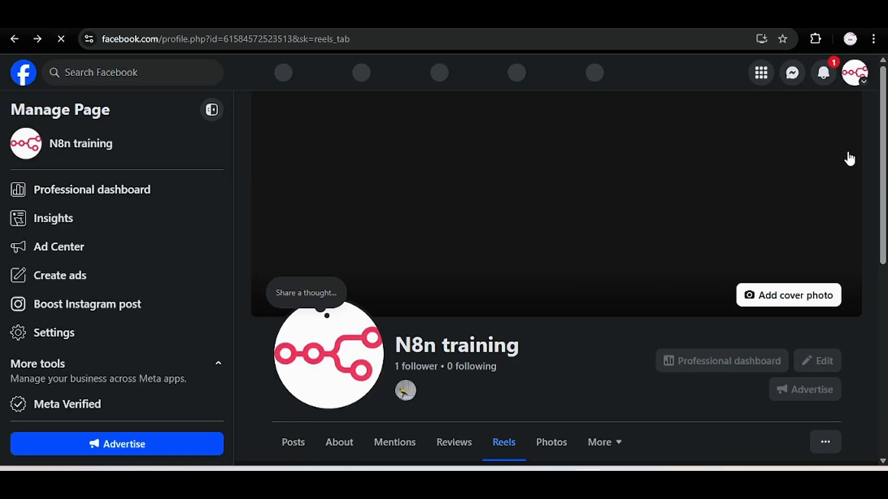
pyautogui.moveTo(884, 141); pyautogui.dragTo(886, 290)
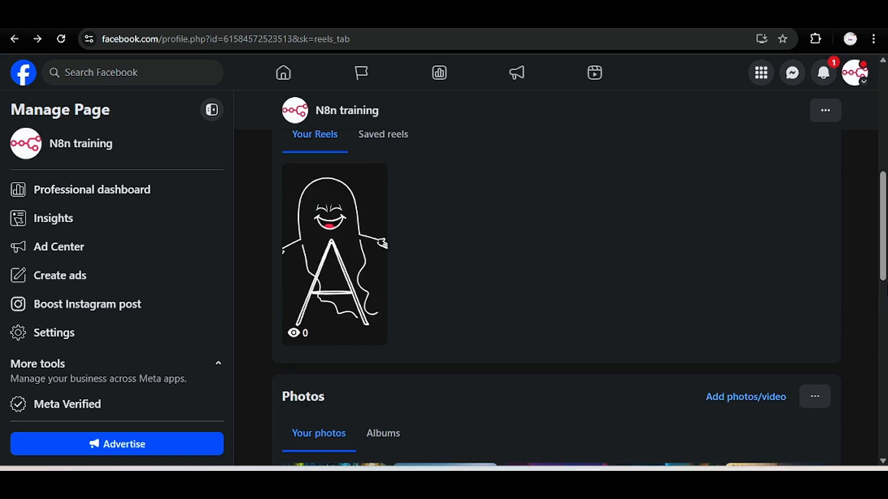
# Play the published reel, read through its caption, and return to the page's Reels section.
pyautogui.click(362, 271)
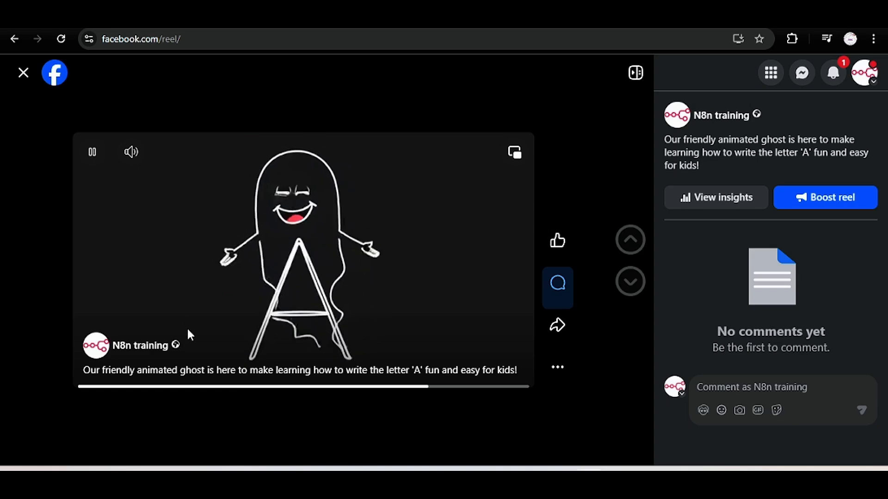
pyautogui.moveTo(97, 369); pyautogui.dragTo(497, 368)
pyautogui.click(508, 369)
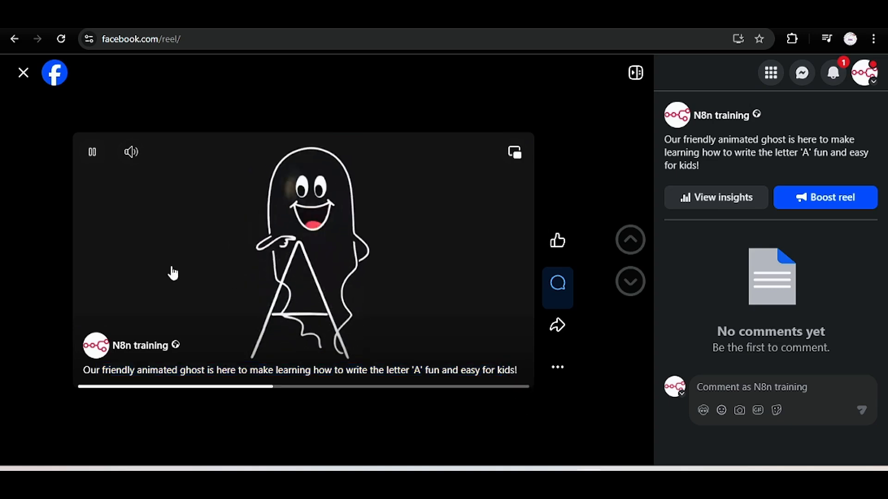
pyautogui.click(23, 73)
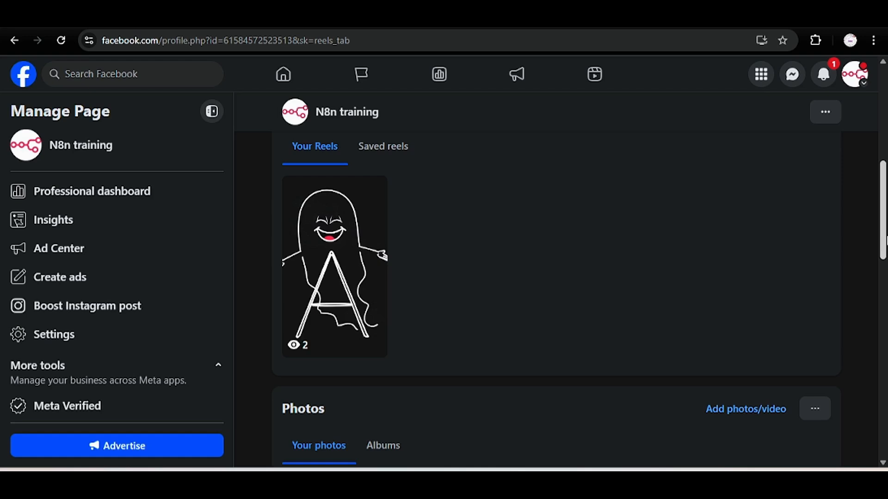
# Switch back to n8n and examine the Google Drive Trigger node's parameters, output and available poll time modes.
pyautogui.hotkey('ctrl', 'Tab')
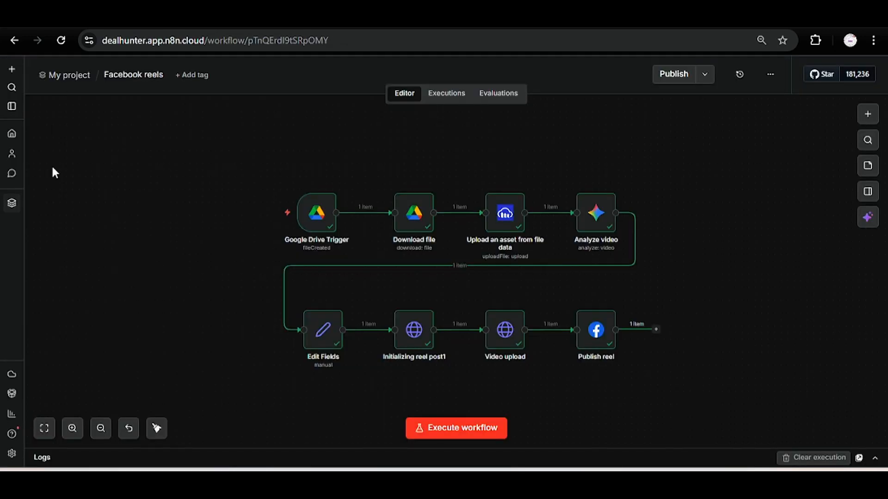
pyautogui.scroll(-2, 145, 224)
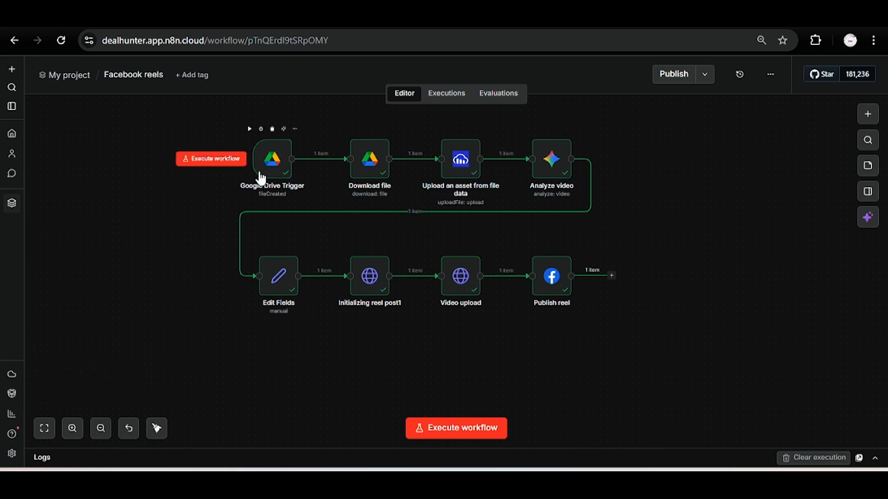
pyautogui.moveTo(260, 175); pyautogui.dragTo(254, 169)
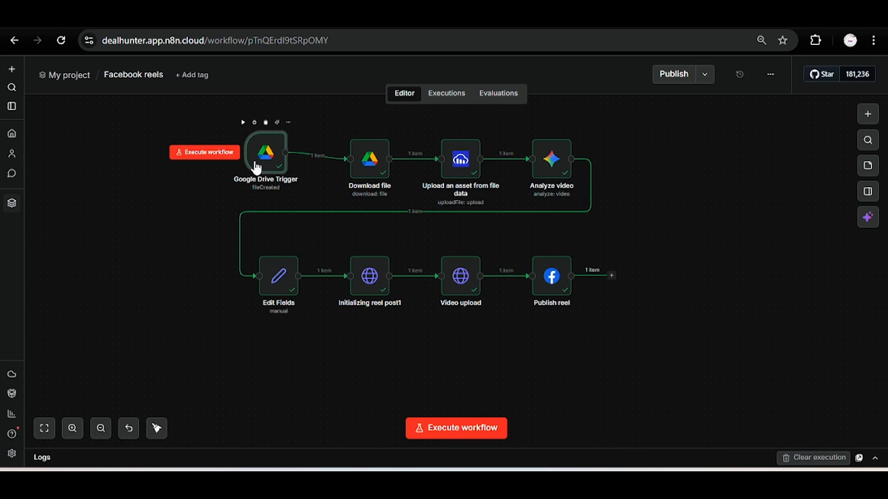
pyautogui.doubleClick(256, 167)
pyautogui.scroll(-2, 588, 313)
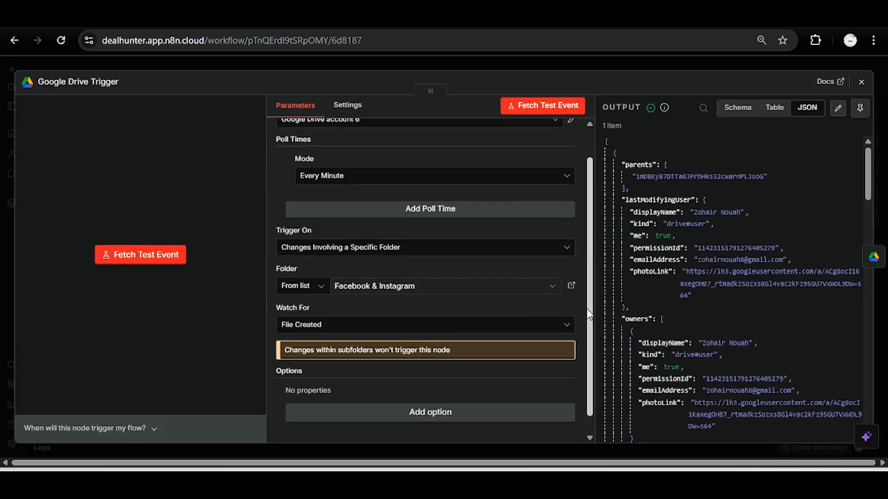
pyautogui.scroll(-1, 587, 277)
pyautogui.scroll(3, 586, 242)
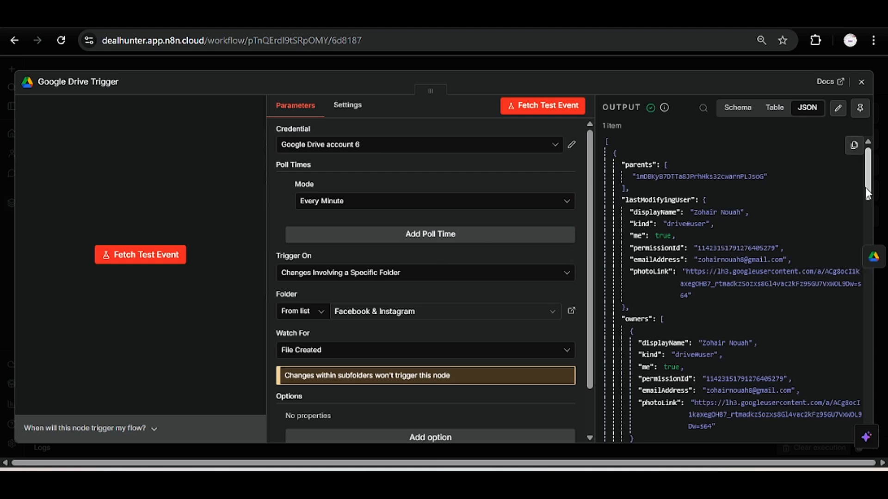
pyautogui.moveTo(866, 189); pyautogui.dragTo(813, 168)
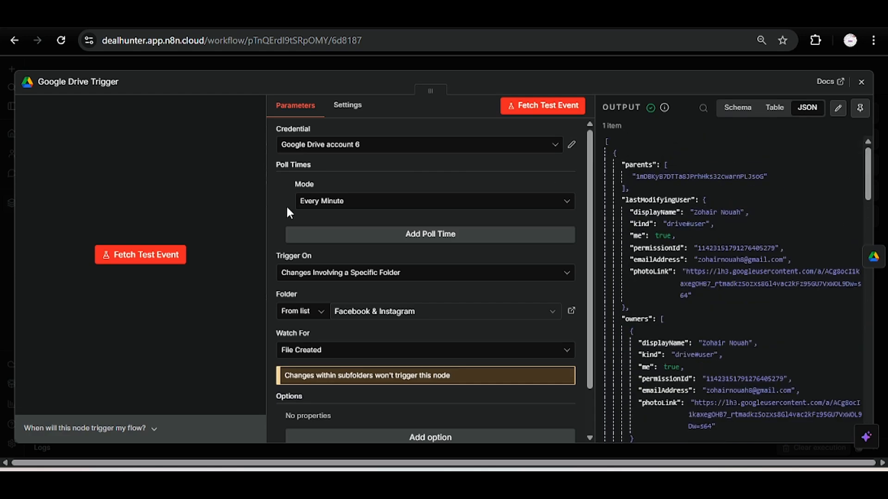
pyautogui.click(303, 208)
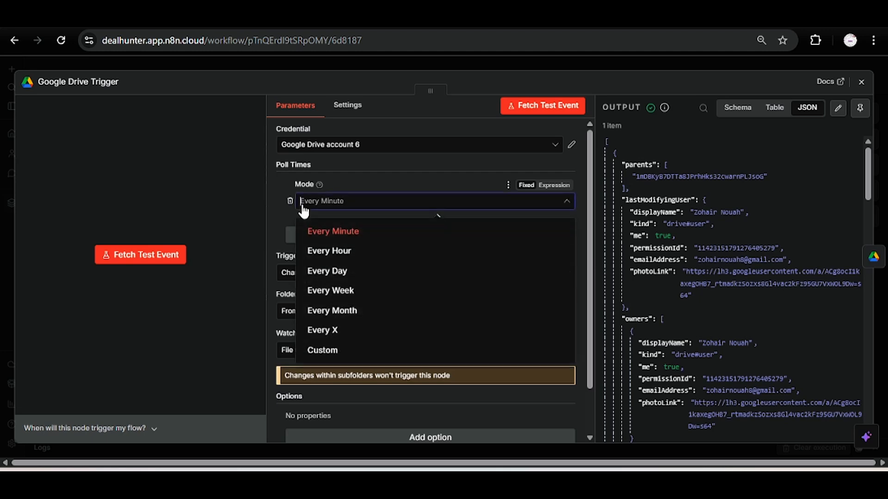
pyautogui.click(303, 208)
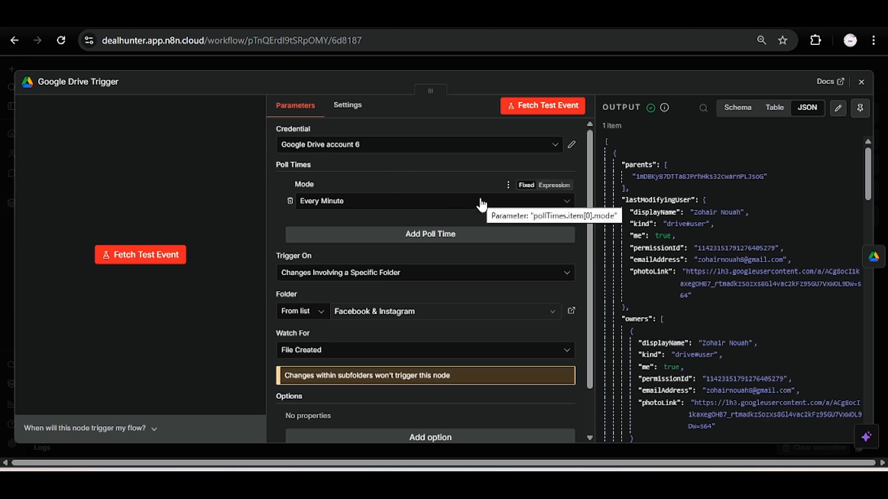
# Go to the Download file node and preview the video in its binary output.
pyautogui.click(874, 257)
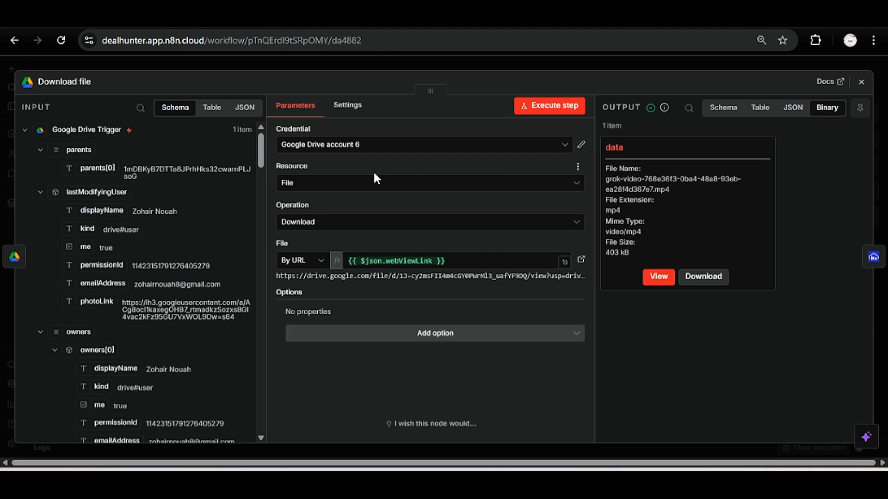
pyautogui.click(659, 277)
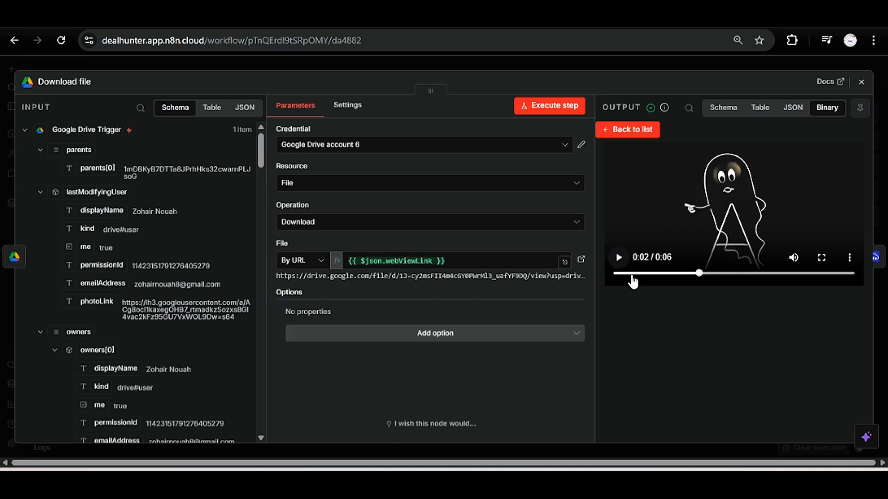
pyautogui.click(626, 131)
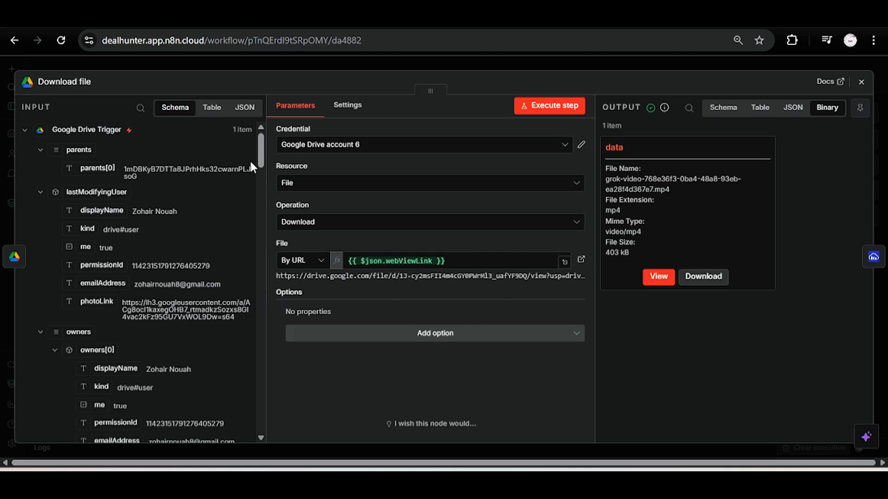
# Examine the webViewLink field in the Download file node's input and the file URL expression that uses it.
pyautogui.moveTo(257, 156); pyautogui.dragTo(280, 356)
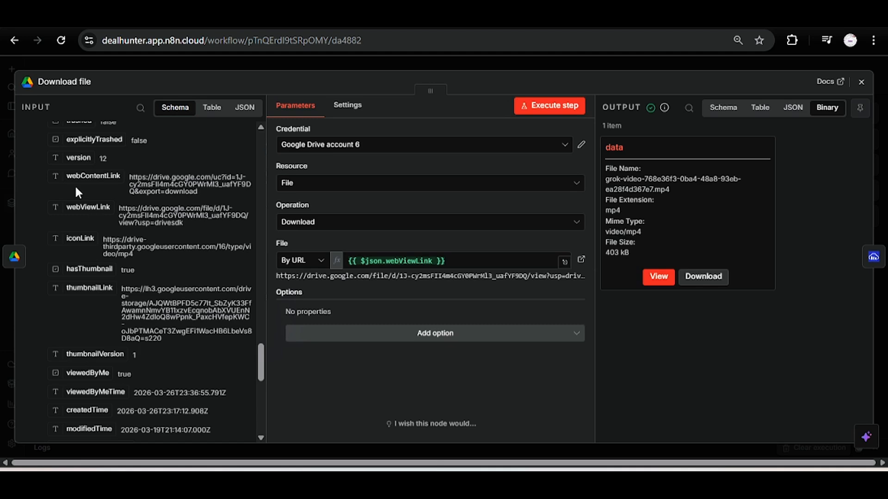
pyautogui.moveTo(82, 180); pyautogui.dragTo(91, 209)
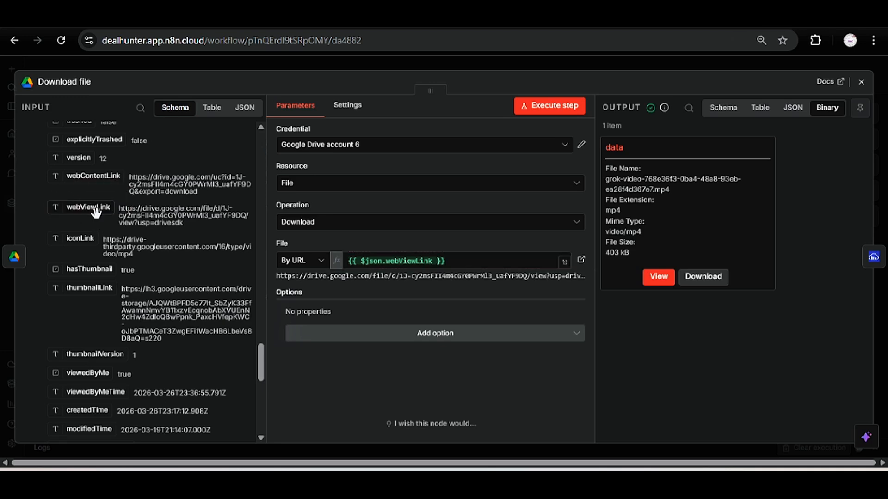
pyautogui.click(456, 264)
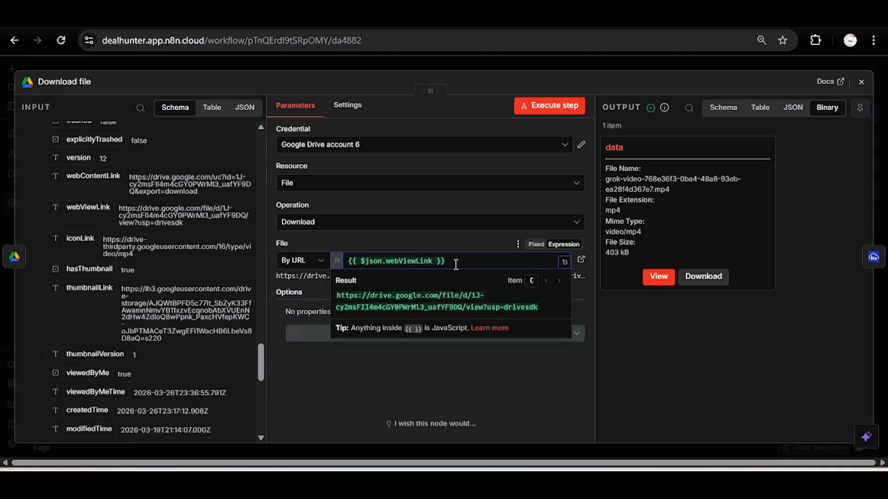
pyautogui.click(498, 397)
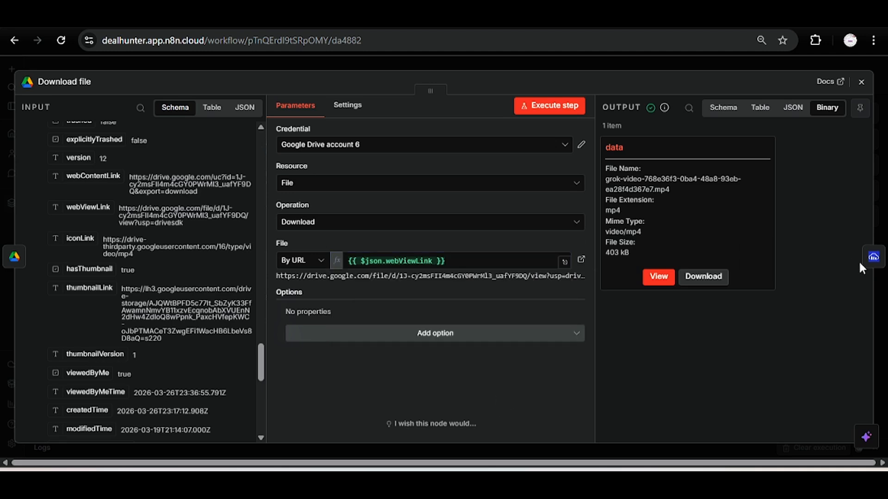
# Go to the Upload an asset from file data node and examine its parameters and the url fields in its output.
pyautogui.click(873, 257)
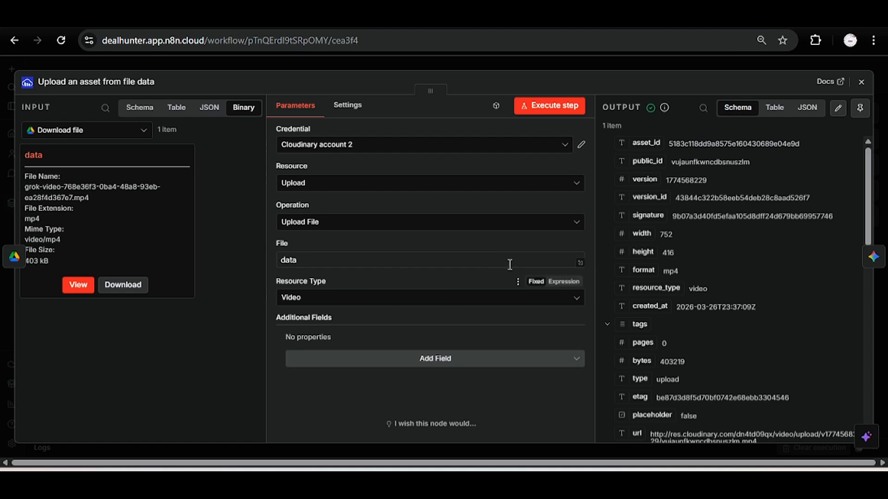
pyautogui.moveTo(867, 197); pyautogui.dragTo(858, 270)
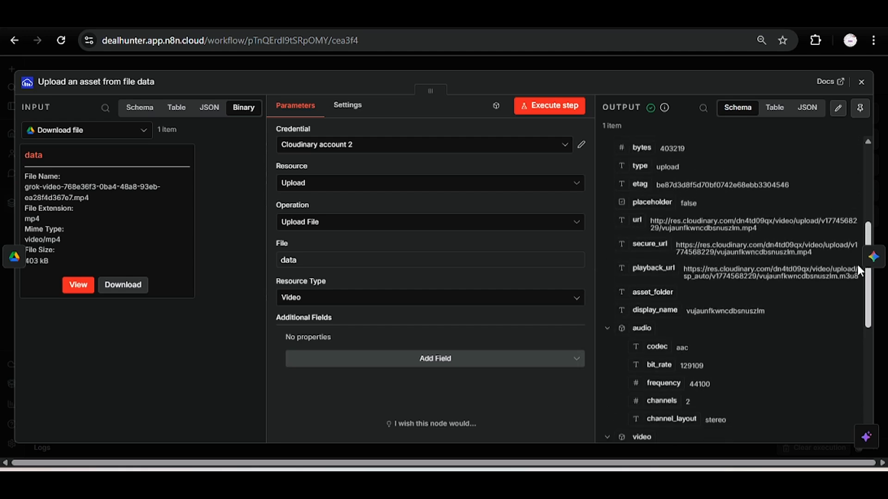
pyautogui.moveTo(857, 265); pyautogui.dragTo(858, 262)
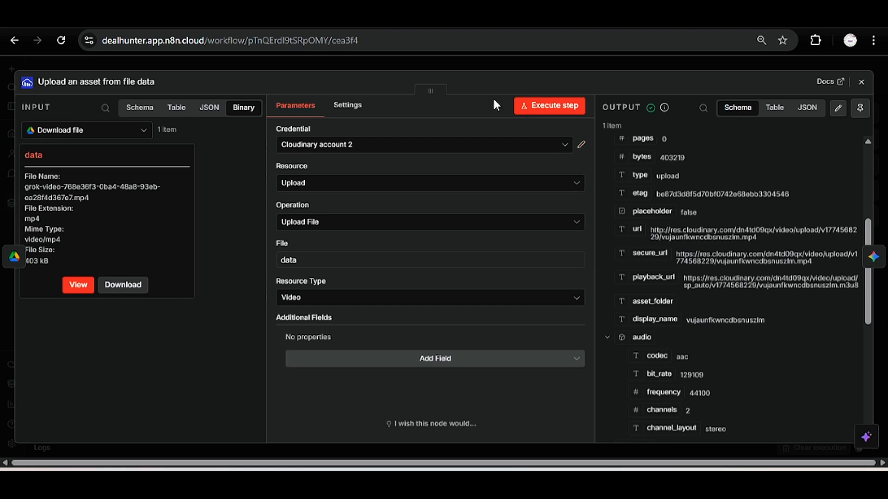
# Open the Cloudinary website in a new browser tab.
pyautogui.hotkey('ctrl', 't')
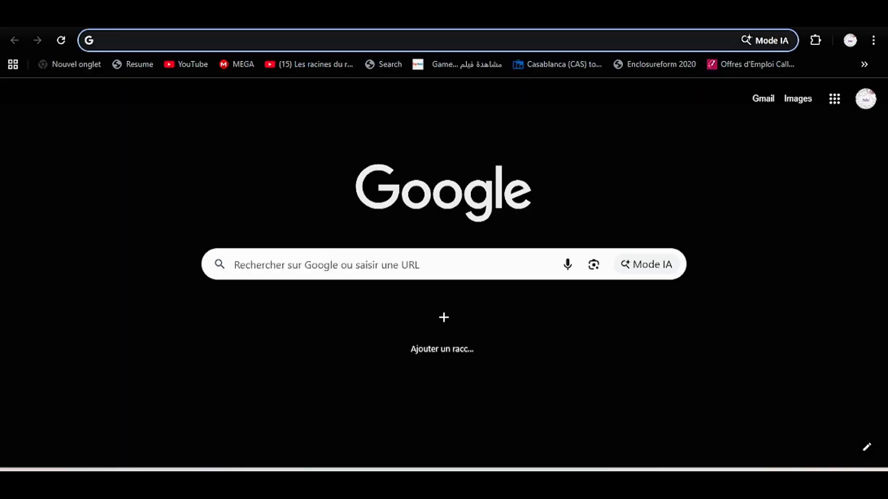
pyautogui.write('cloudi')
pyautogui.press('Return')
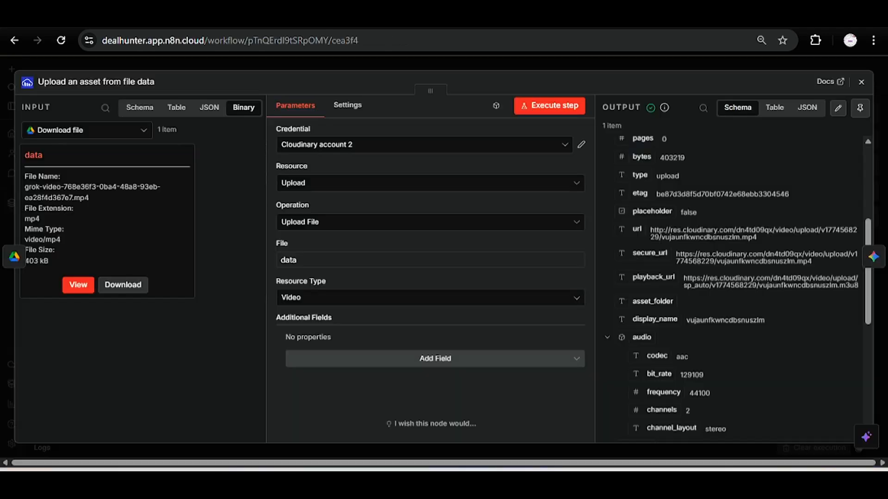
# In the n8n upload node, review the available Cloudinary credentials and examine the connection fields of Cloudinary account 2.
pyautogui.click(400, 148)
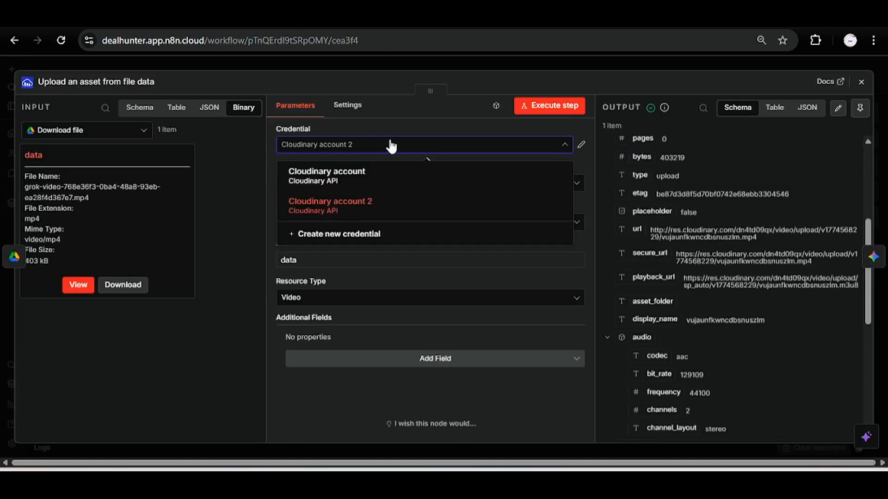
pyautogui.click(392, 123)
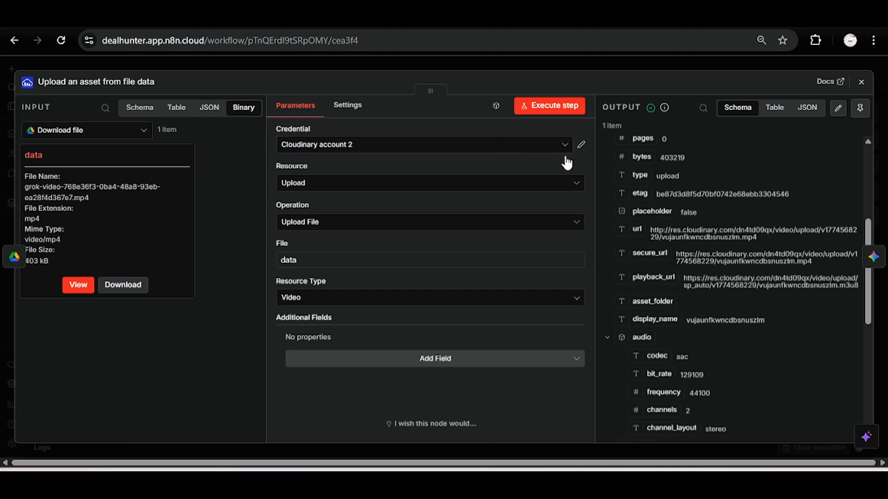
pyautogui.click(581, 145)
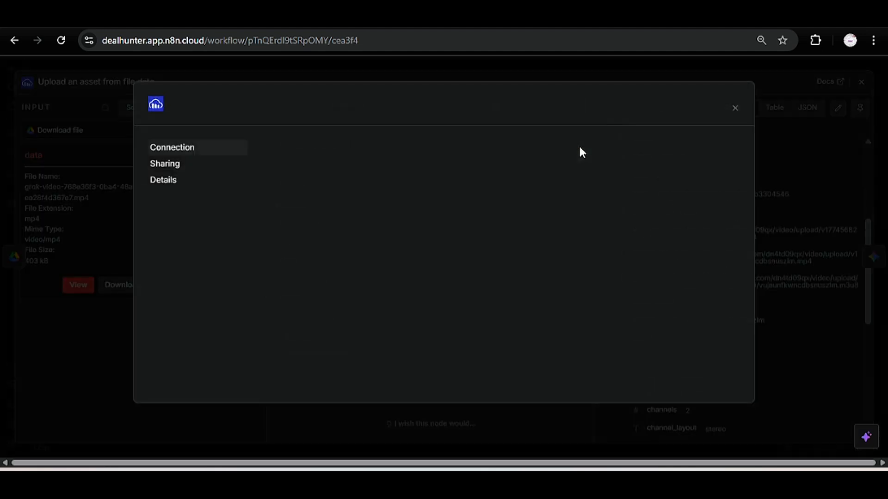
pyautogui.click(733, 109)
pyautogui.click(393, 149)
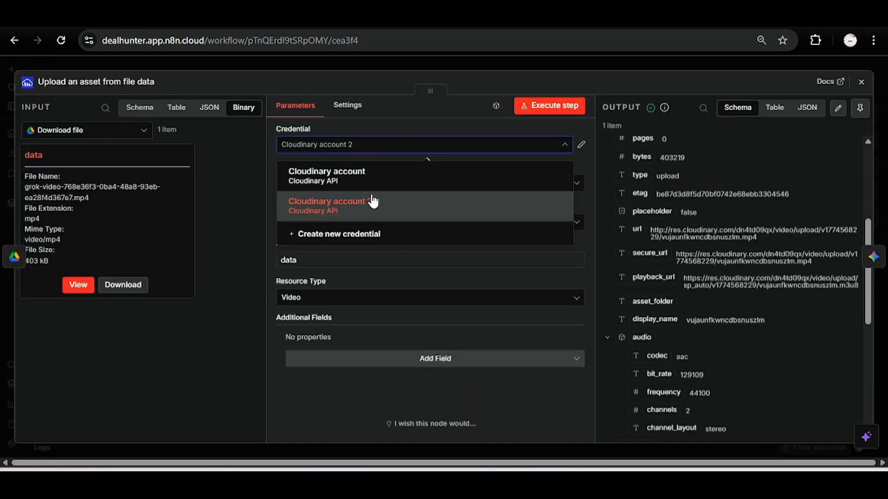
pyautogui.click(580, 145)
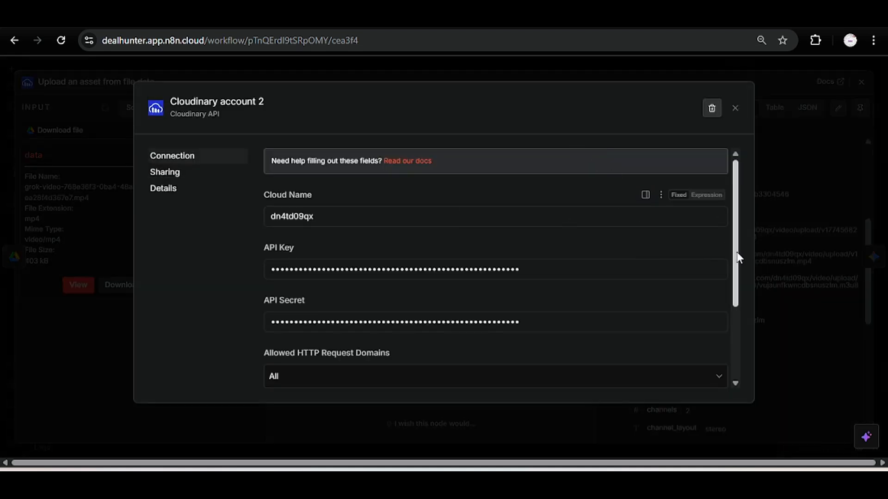
pyautogui.moveTo(737, 255); pyautogui.dragTo(738, 287)
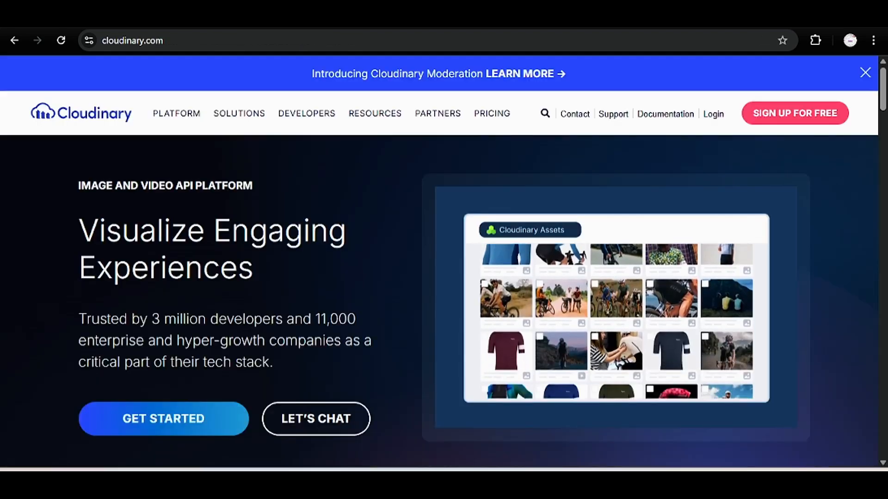
# Log in to Cloudinary, look through the Media Library assets and view the list of product environments.
pyautogui.click(709, 114)
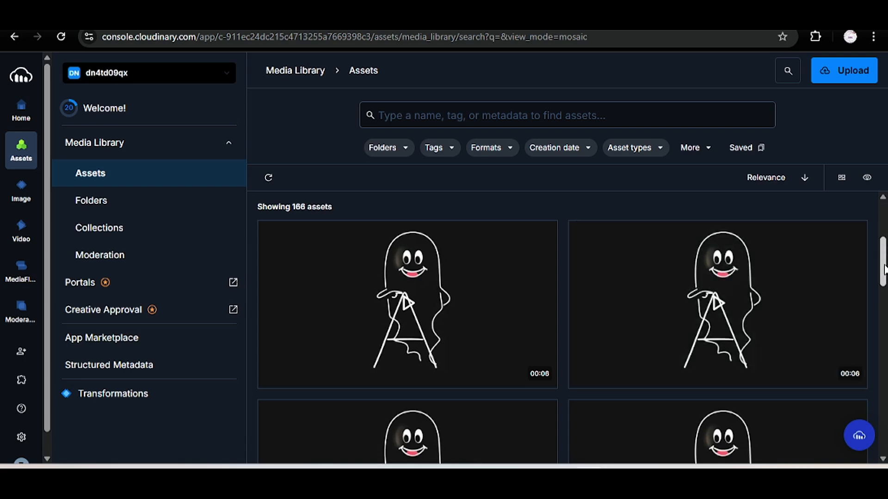
pyautogui.scroll(-2, 883, 238)
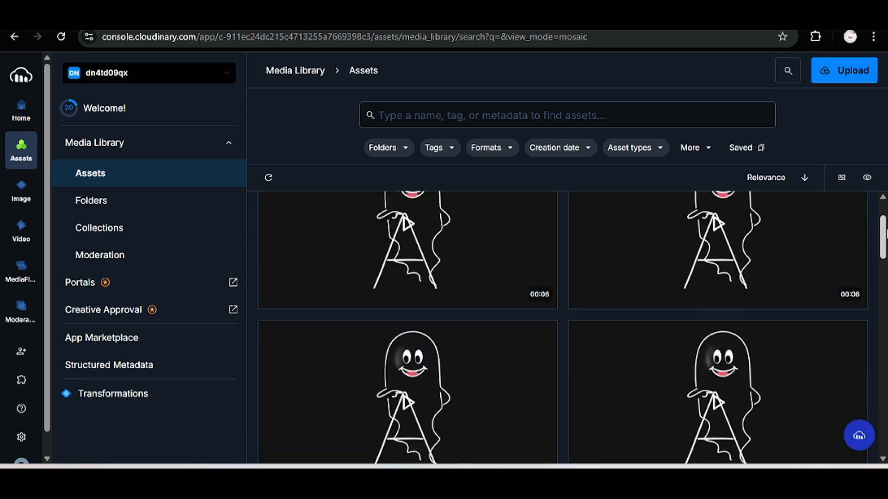
pyautogui.scroll(3, 884, 234)
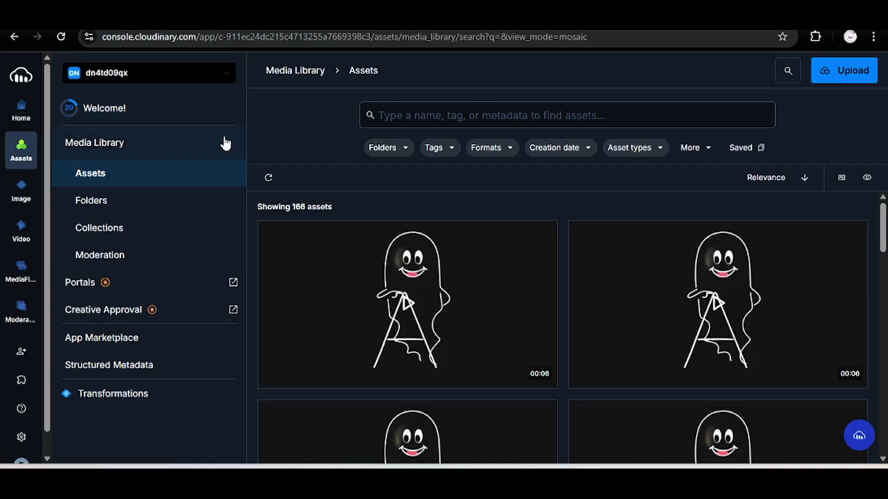
pyautogui.click(96, 74)
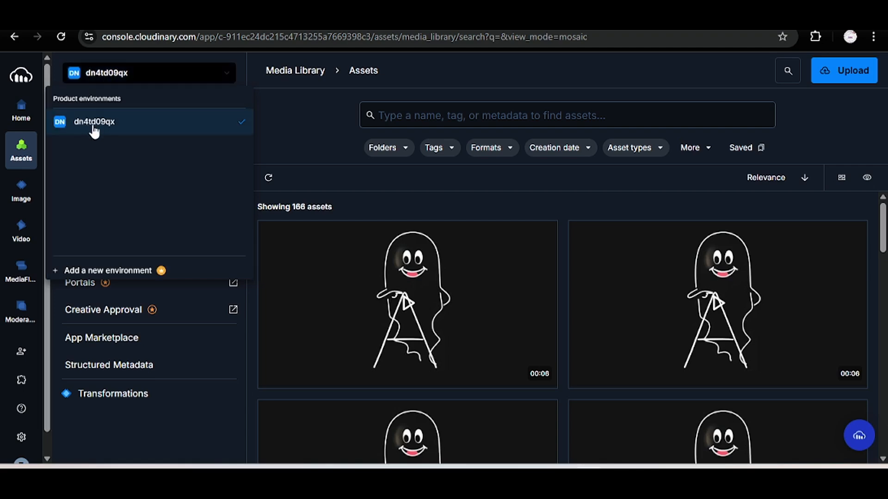
pyautogui.click(154, 82)
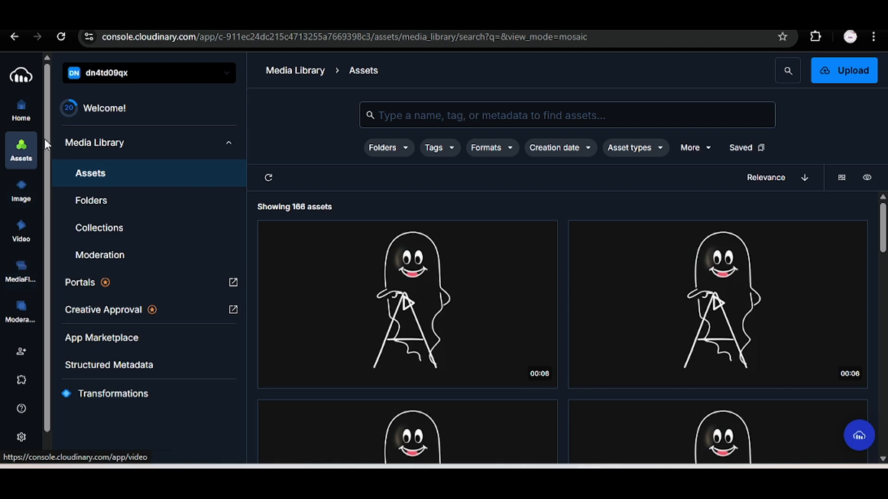
# Go to the API Keys page in Cloudinary's product environment settings and examine the cloud name and the key and secret pairs.
pyautogui.click(22, 438)
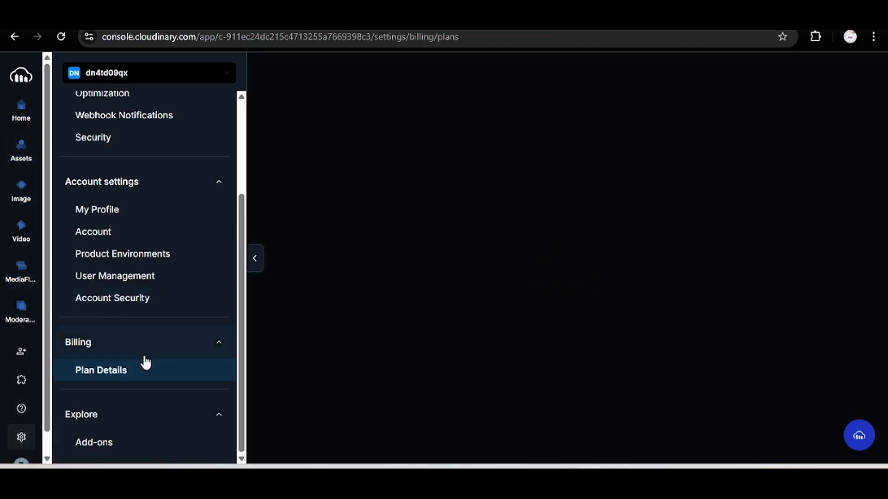
pyautogui.scroll(1, 242, 159)
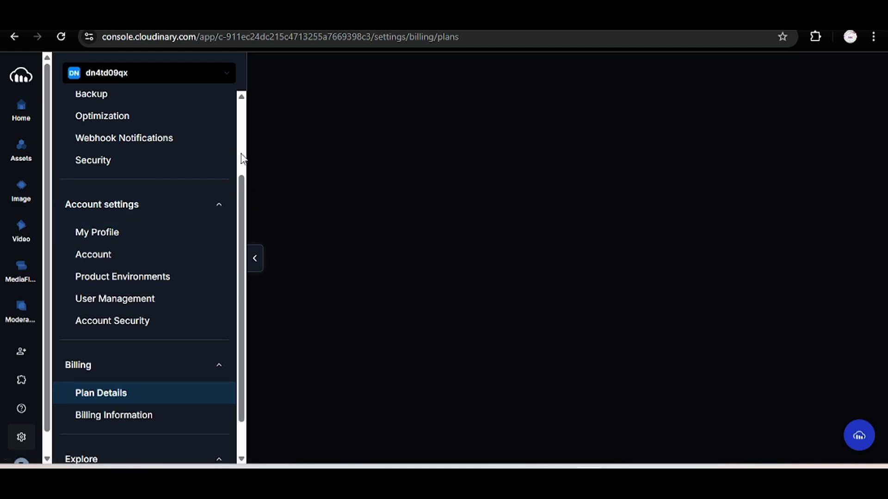
pyautogui.scroll(2, 242, 159)
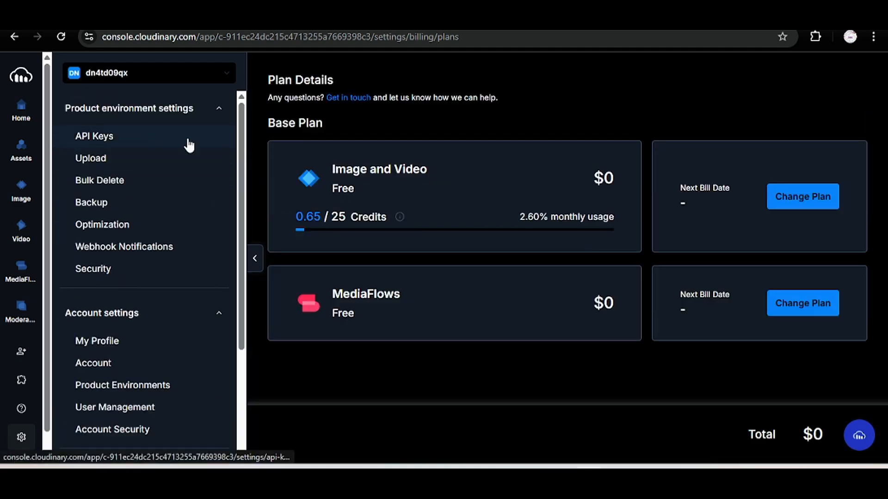
pyautogui.click(188, 145)
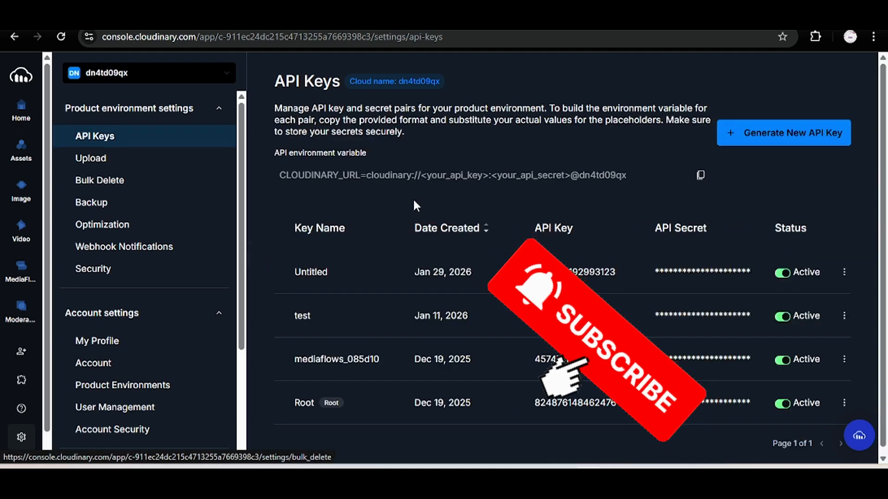
pyautogui.moveTo(394, 88); pyautogui.dragTo(446, 87)
pyautogui.click(406, 107)
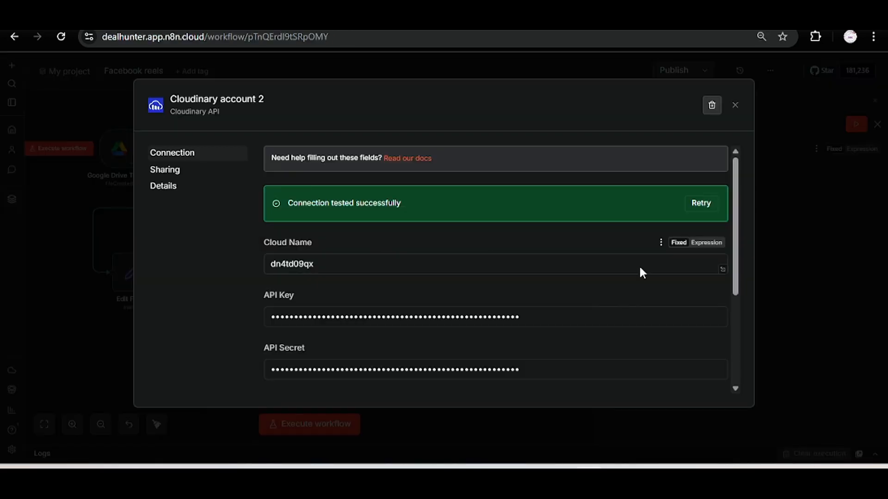
# Back in n8n, close the Cloudinary credential, remove the Cloud Name parameter from focus and reopen the Upload an asset from file data node.
pyautogui.click(735, 106)
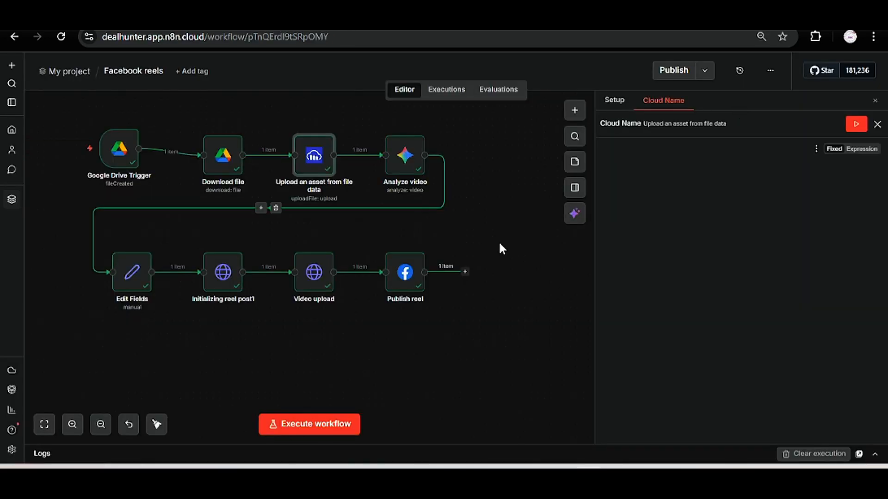
pyautogui.click(877, 124)
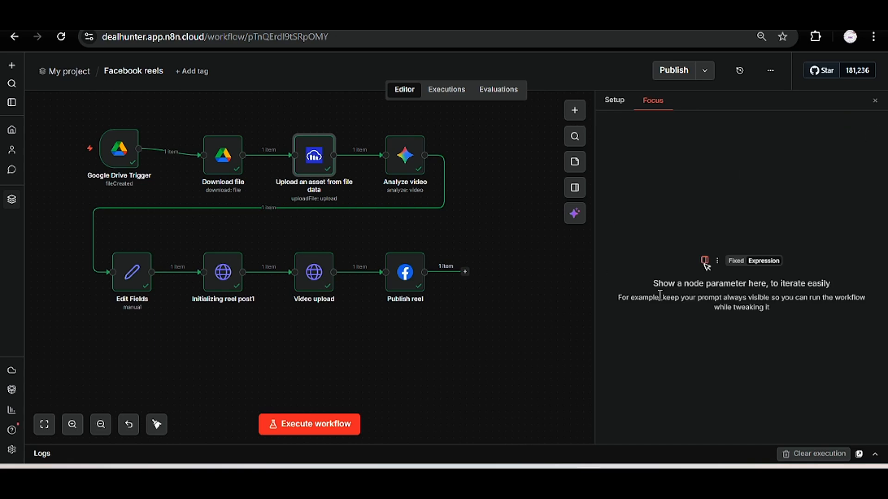
pyautogui.doubleClick(327, 166)
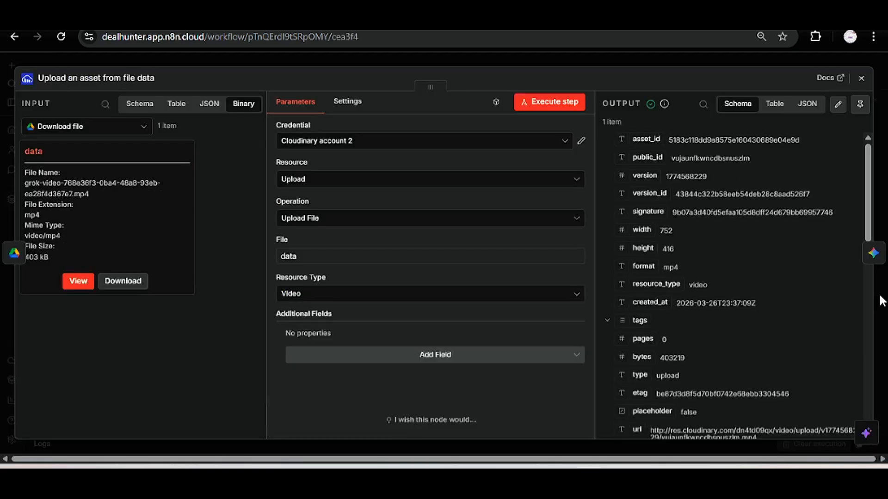
# Examine the Analyze video node's model, text prompt, URL expression and output, and return to the full workflow canvas.
pyautogui.click(877, 258)
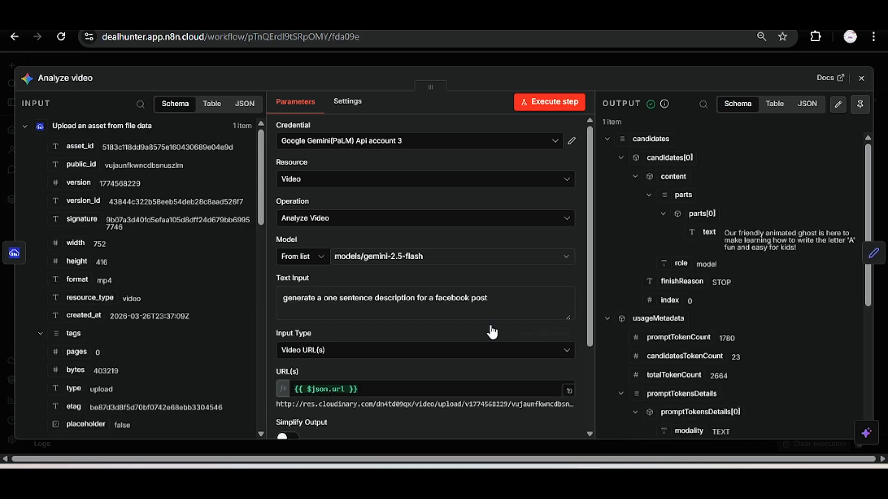
pyautogui.moveTo(595, 250); pyautogui.dragTo(593, 252)
pyautogui.click(620, 61)
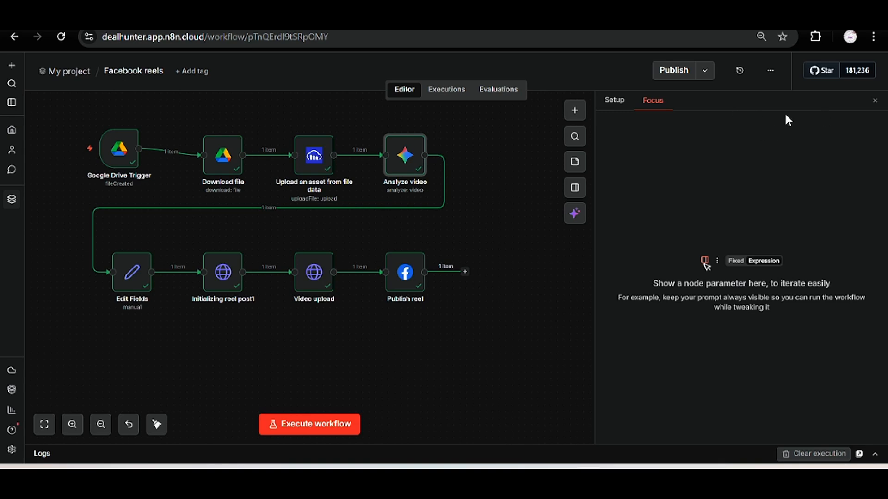
pyautogui.click(875, 101)
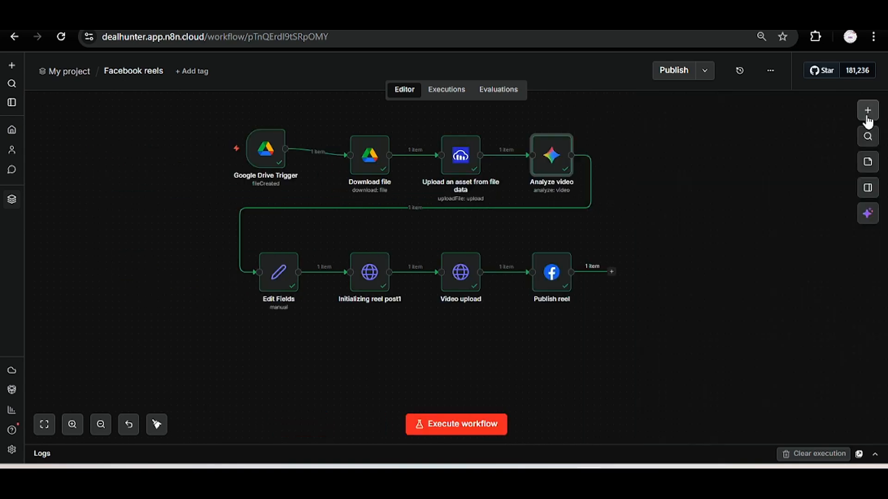
pyautogui.click(868, 110)
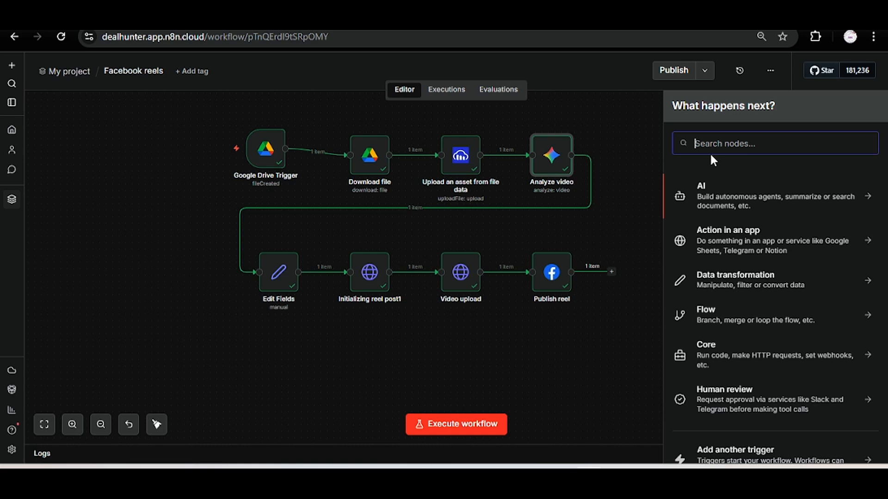
pyautogui.write('ge')
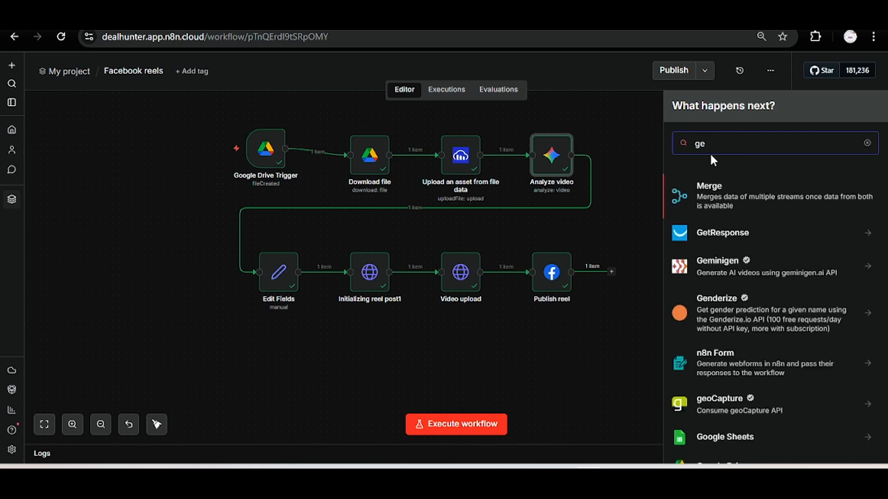
pyautogui.write('mini')
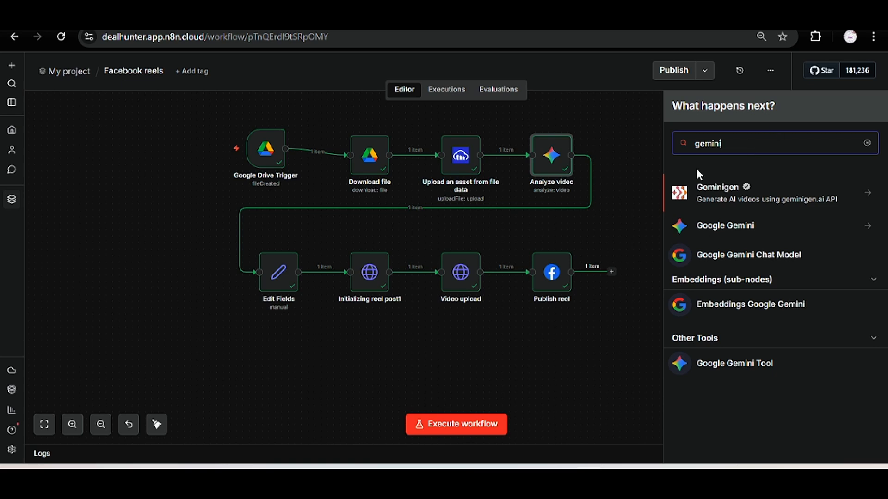
pyautogui.click(735, 249)
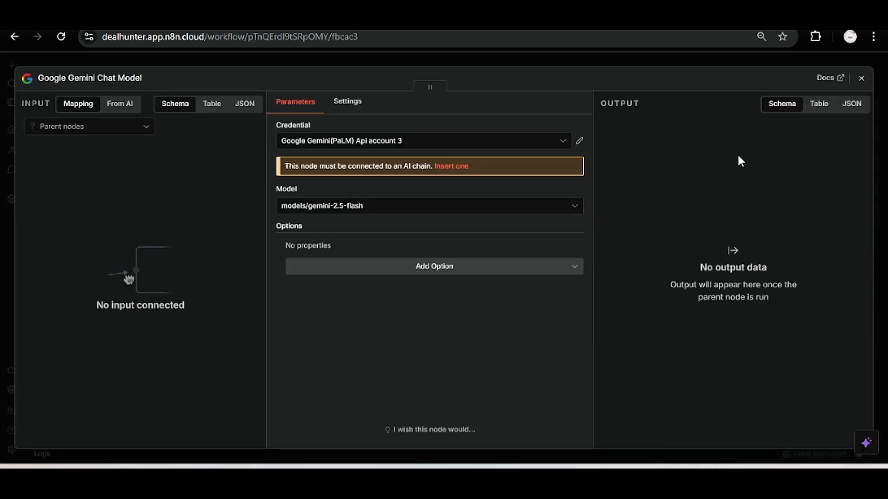
pyautogui.click(507, 60)
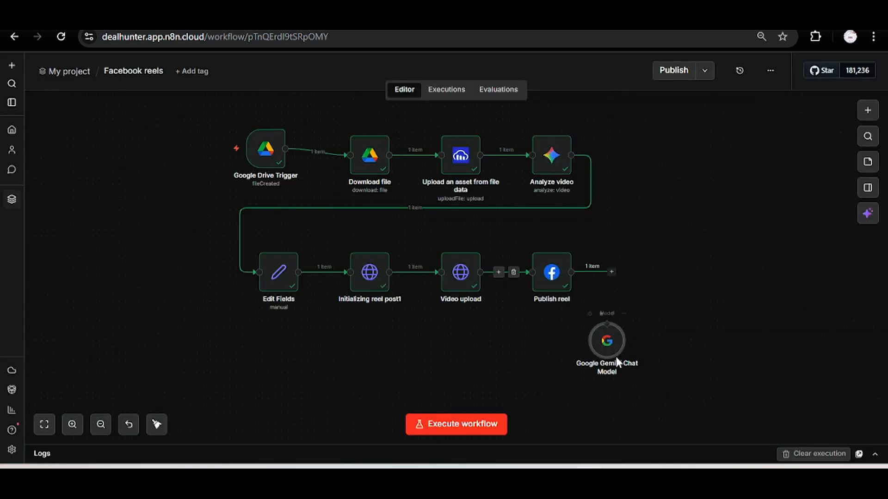
pyautogui.click(601, 313)
# Search the nodes for gemini, look up the Google Gemini actions matching "ana" and return to the canvas without adding a node.
pyautogui.click(867, 111)
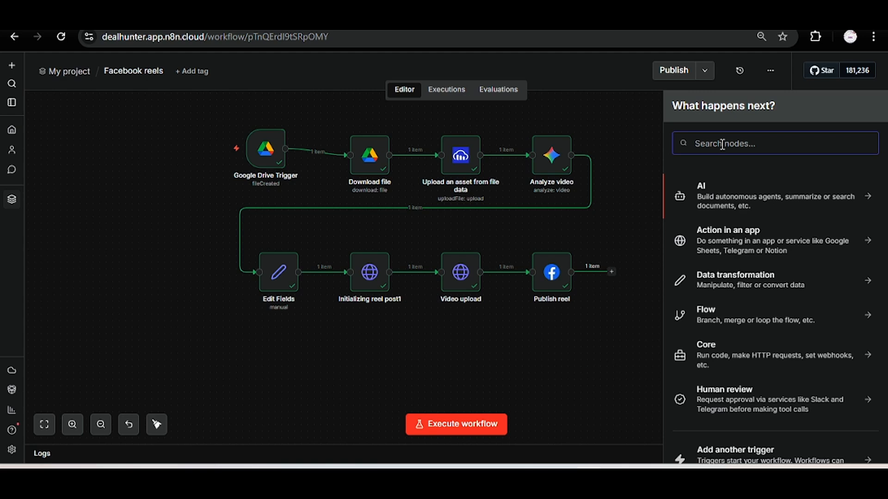
pyautogui.write('gemine')
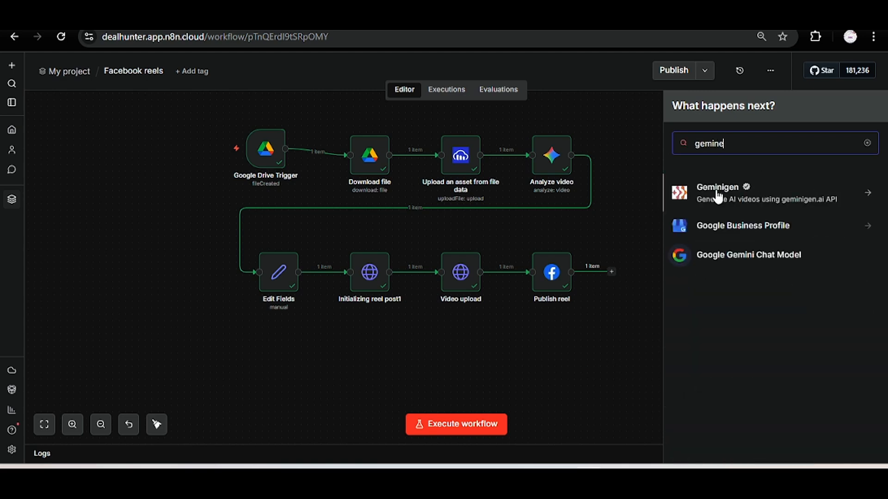
pyautogui.click(780, 129)
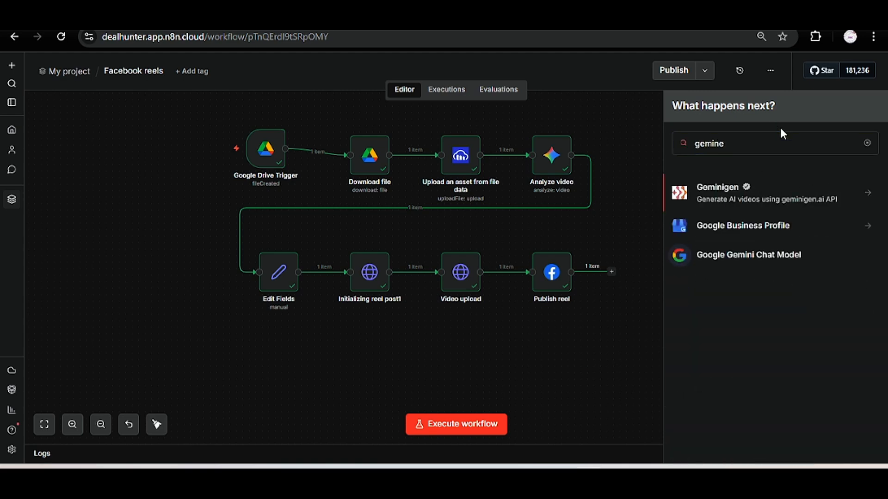
pyautogui.click(753, 148)
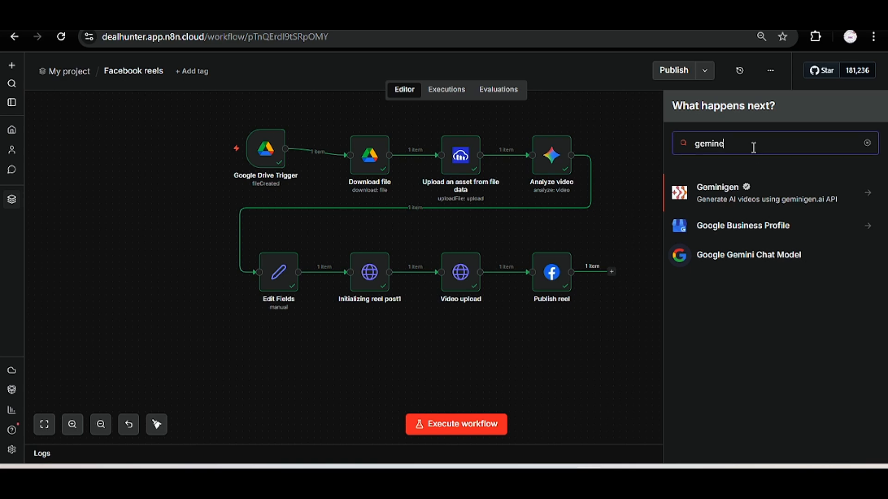
pyautogui.press('BackSpace')
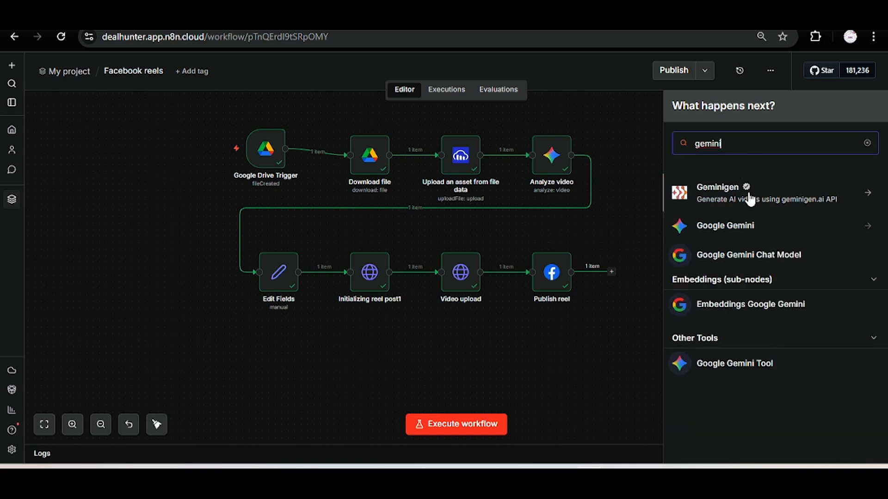
pyautogui.click(732, 227)
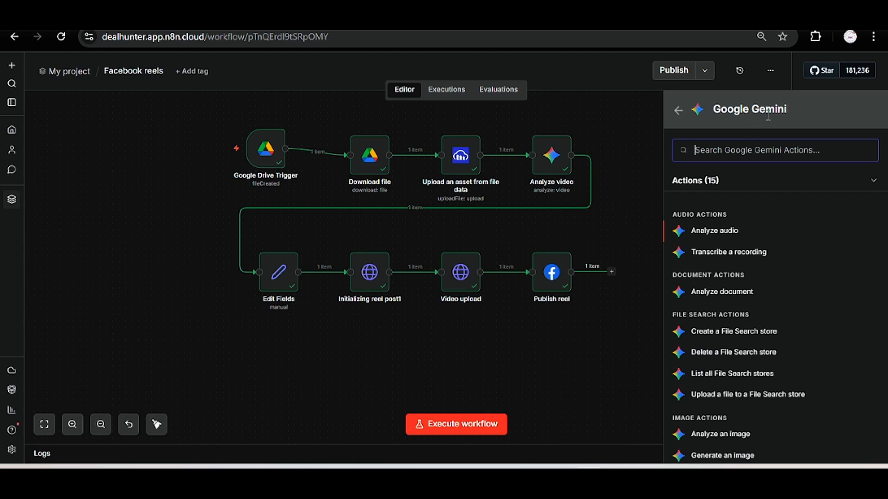
pyautogui.write('ana')
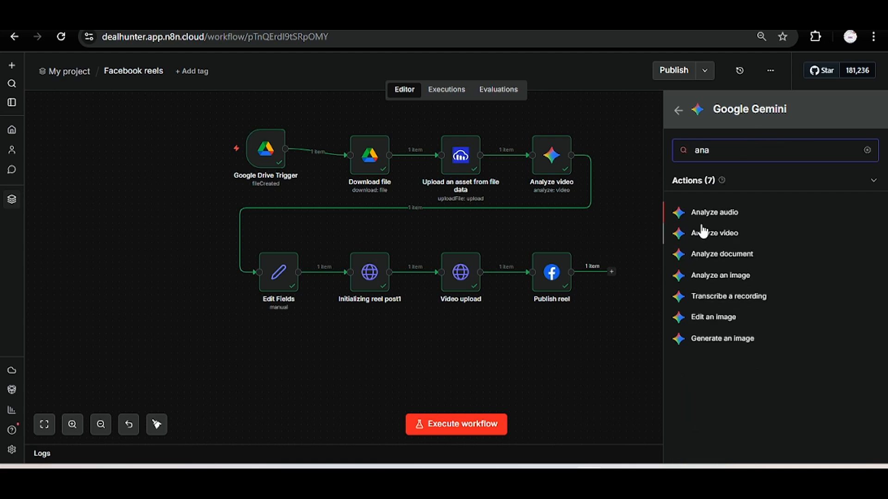
pyautogui.click(609, 179)
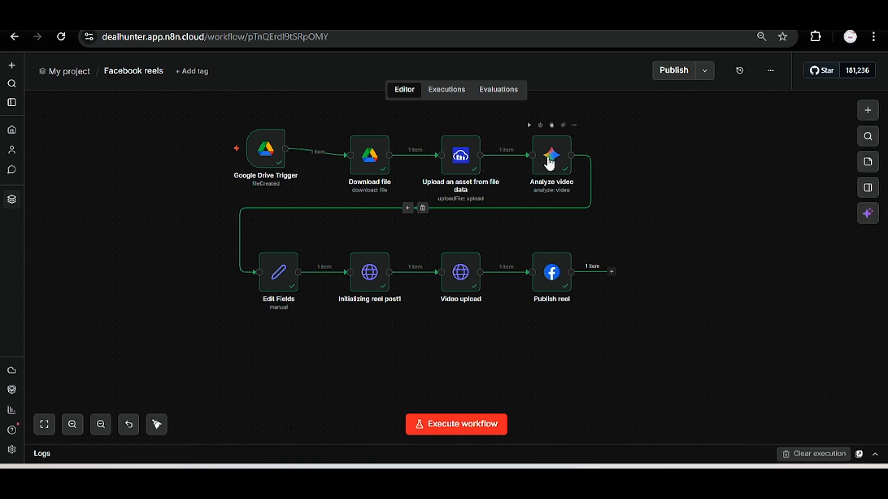
# Reopen the Analyze video node, look over its parameters and view its output as JSON to read the generated description text.
pyautogui.doubleClick(549, 163)
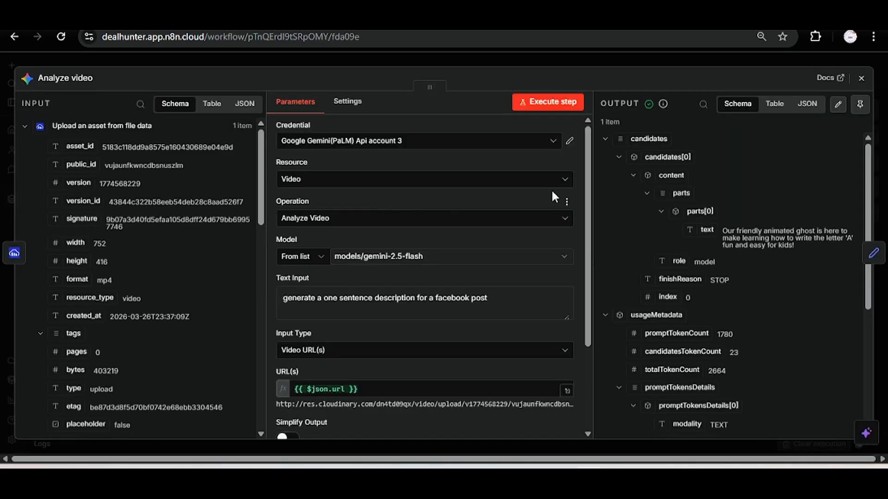
pyautogui.moveTo(589, 160); pyautogui.dragTo(576, 331)
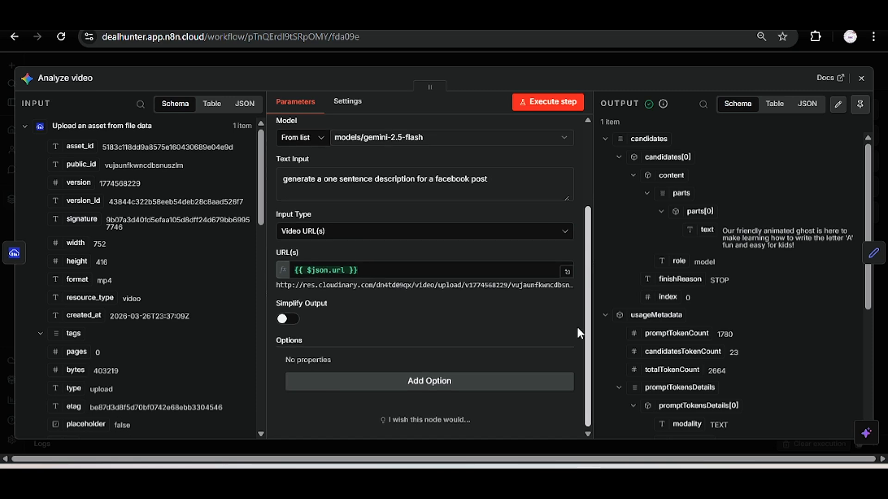
pyautogui.moveTo(867, 211); pyautogui.dragTo(866, 189)
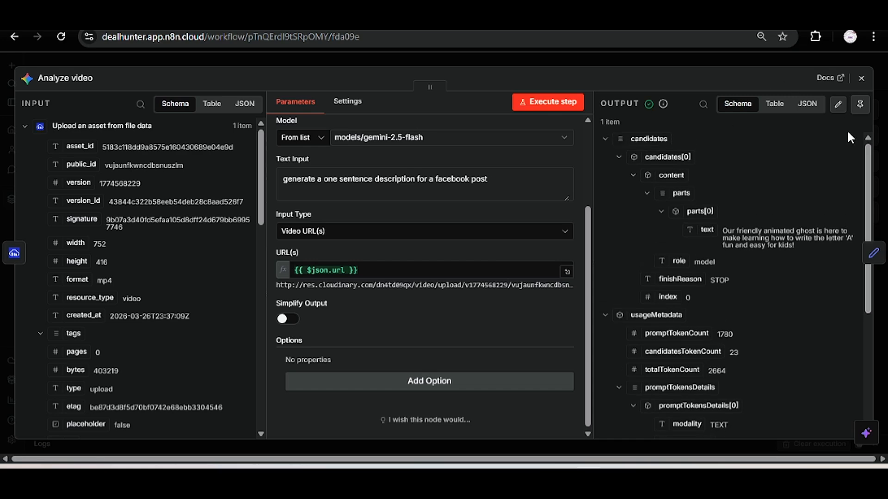
pyautogui.click(817, 110)
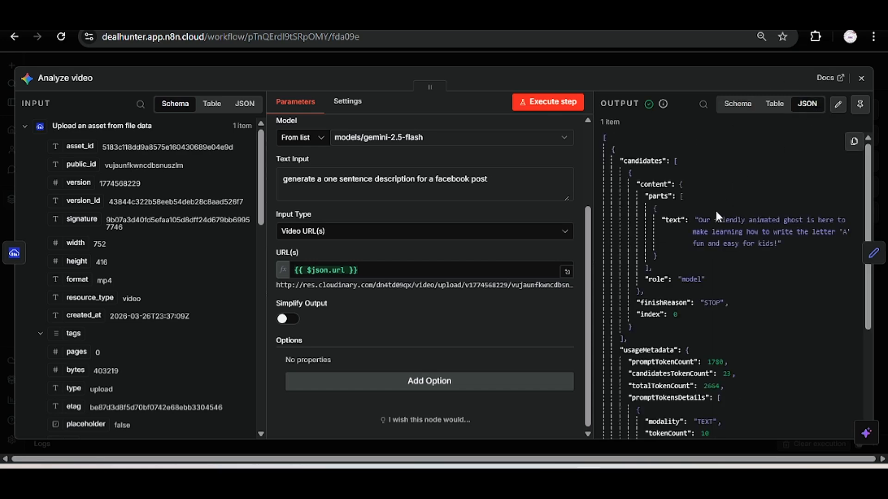
pyautogui.moveTo(695, 220); pyautogui.dragTo(786, 241)
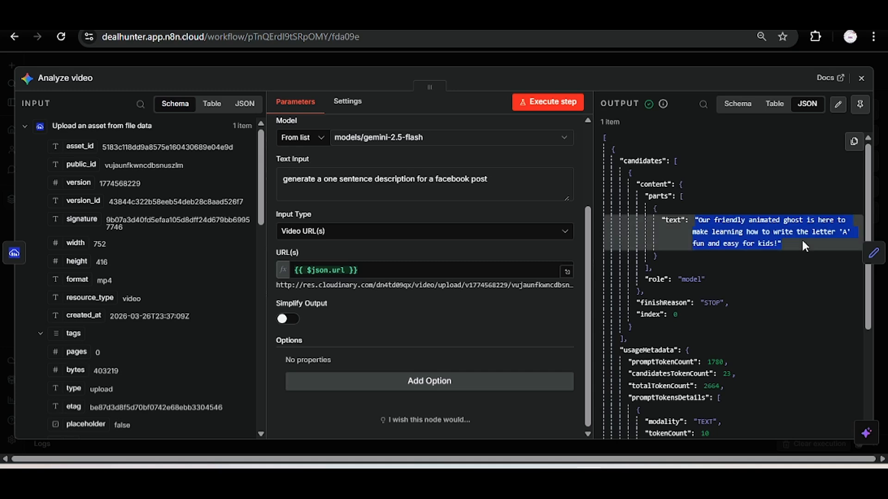
pyautogui.click(803, 243)
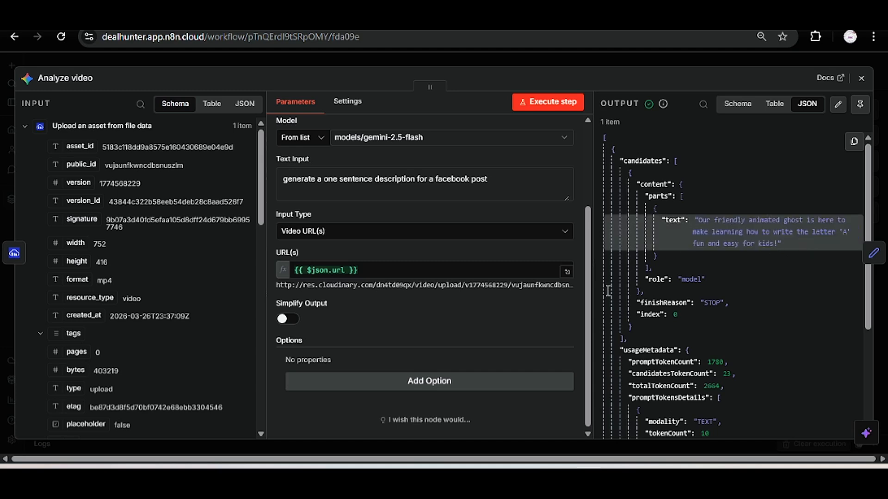
# Review the Analyze video node's credential, resource, operation, model and text prompt.
pyautogui.moveTo(590, 278); pyautogui.dragTo(586, 238)
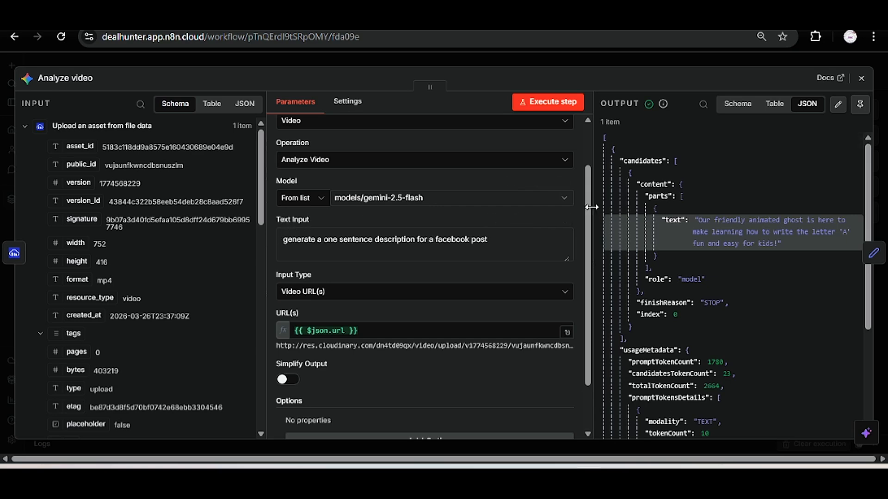
pyautogui.scroll(2, 592, 147)
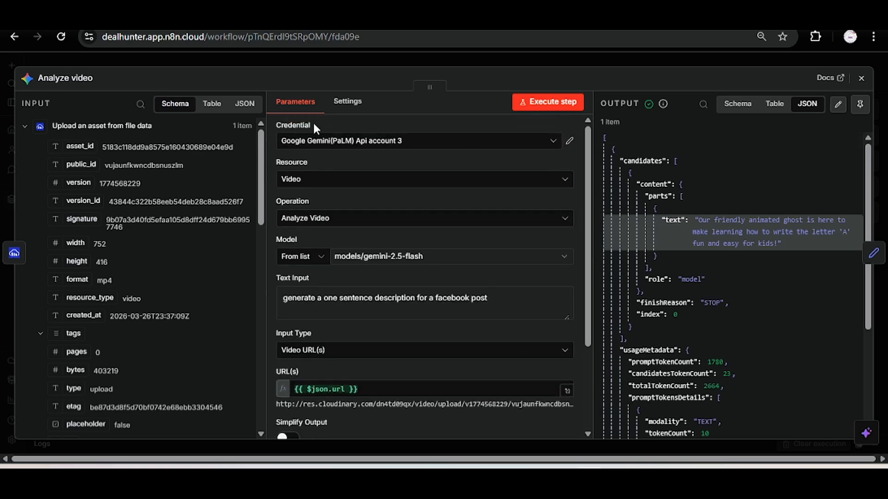
pyautogui.scroll(-1, 586, 157)
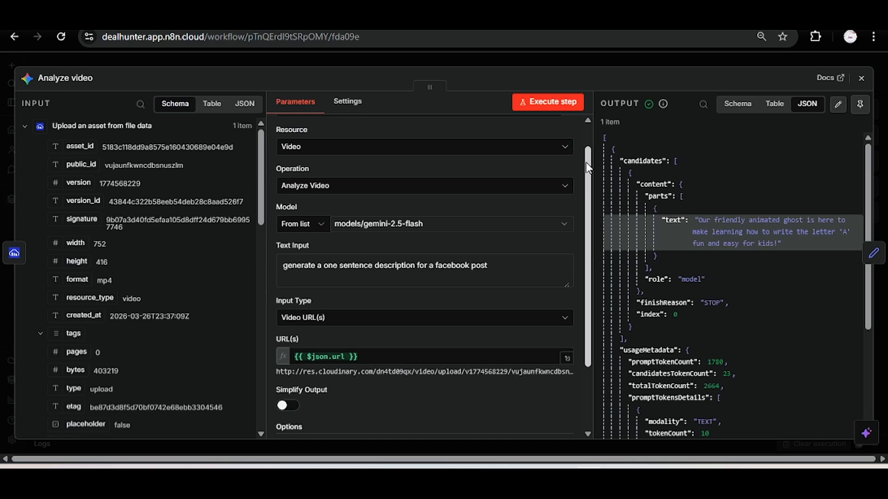
pyautogui.click(497, 158)
pyautogui.click(497, 159)
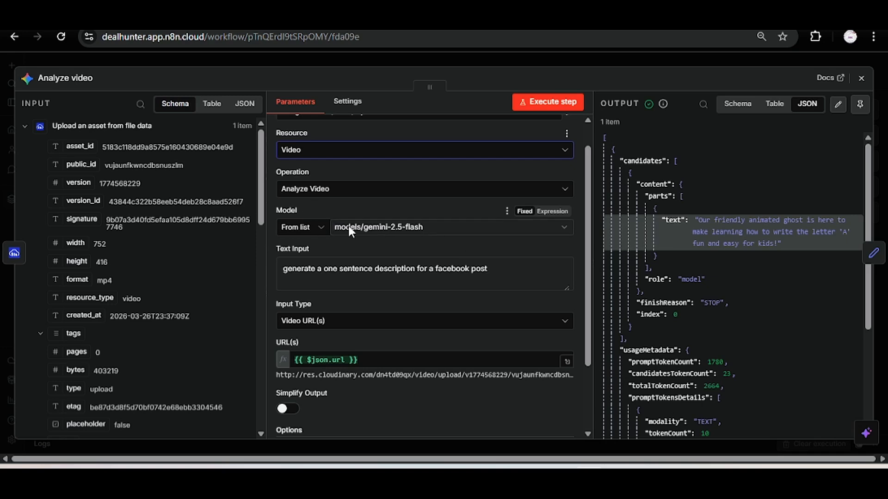
pyautogui.scroll(-2, 586, 195)
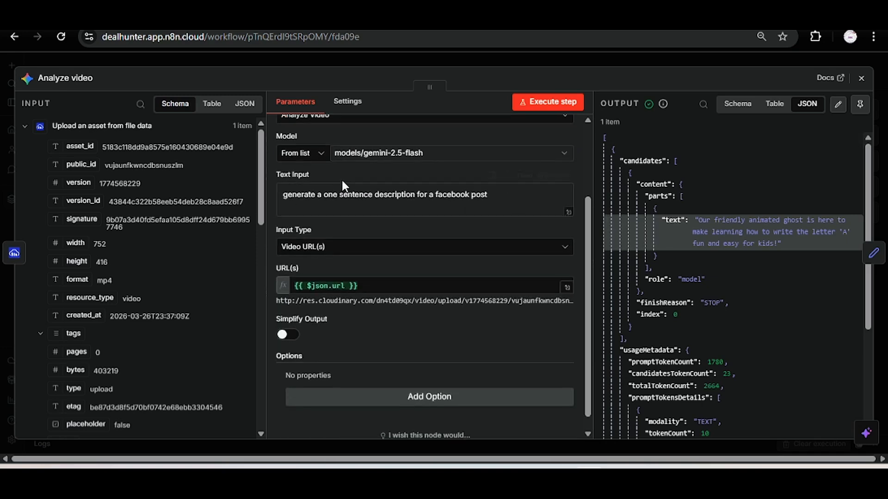
pyautogui.moveTo(309, 176); pyautogui.dragTo(286, 173)
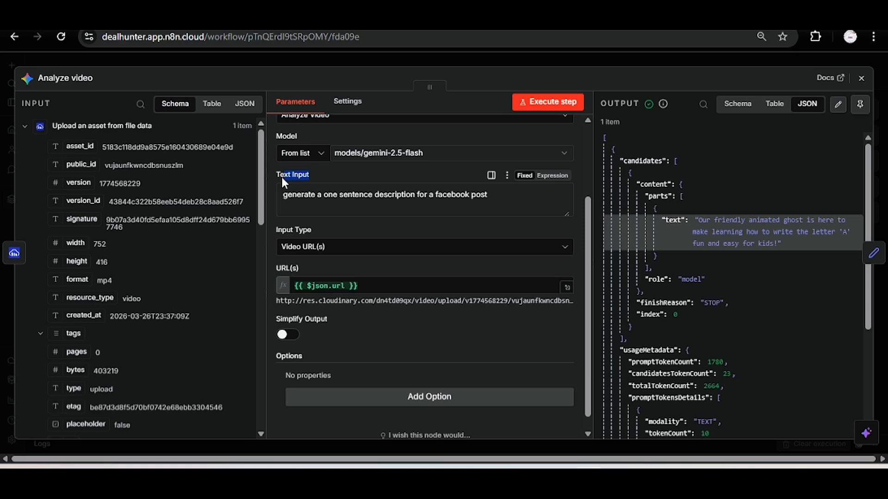
pyautogui.click(476, 204)
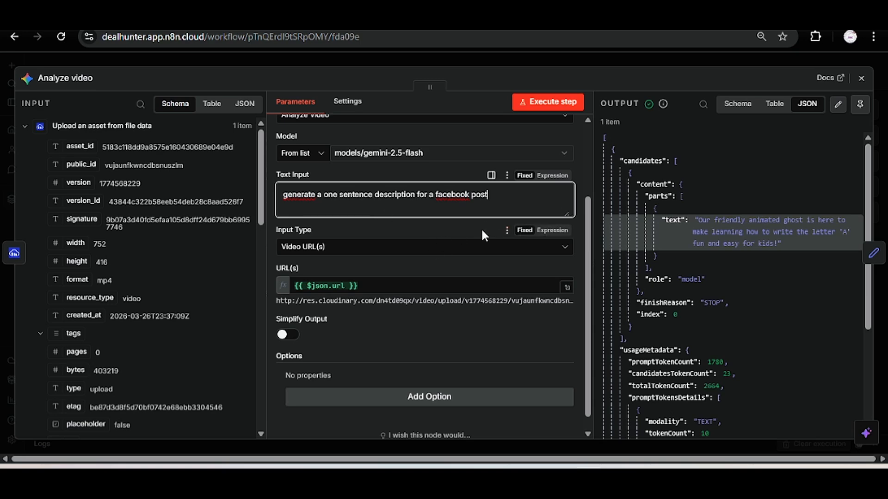
# Check the available Input Type options of the Analyze video node, keeping Video URL(s).
pyautogui.moveTo(587, 241); pyautogui.dragTo(590, 267)
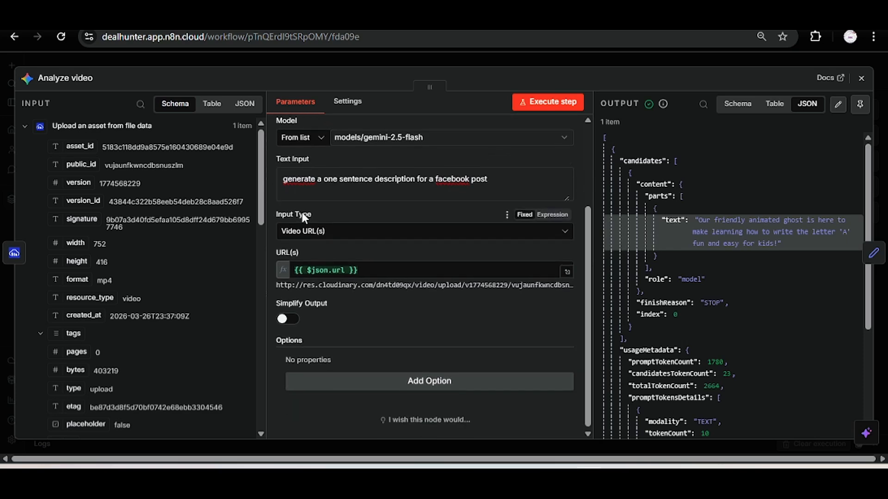
pyautogui.click(325, 230)
pyautogui.click(319, 257)
pyautogui.click(322, 231)
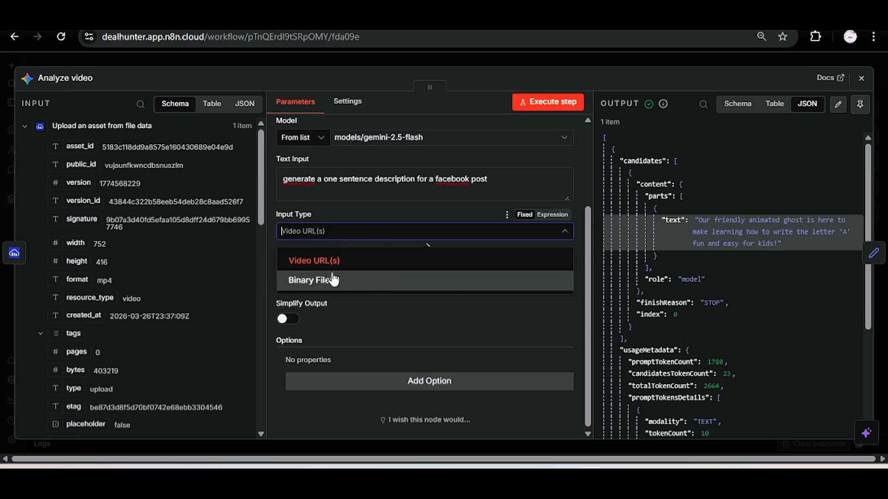
pyautogui.click(386, 231)
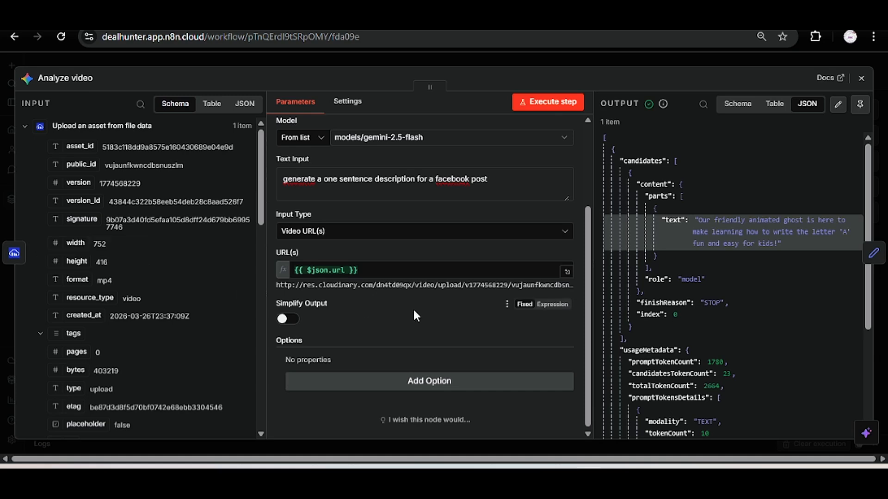
# Examine the node's URL(s) expression and locate the matching url field in the Cloudinary upload's input data.
pyautogui.click(406, 278)
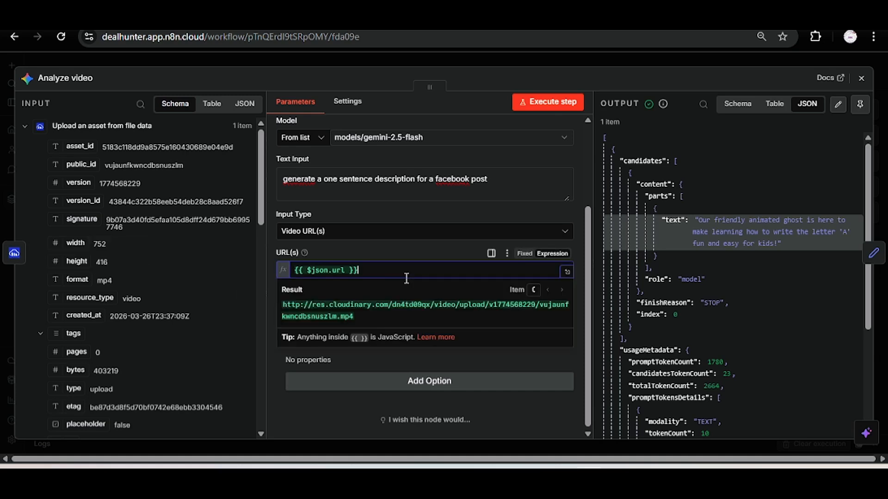
pyautogui.click(373, 249)
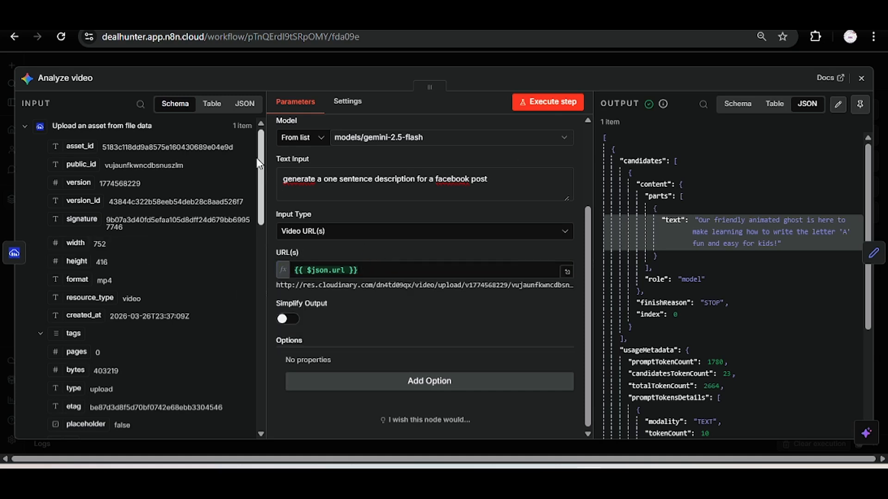
pyautogui.scroll(-5, 259, 171)
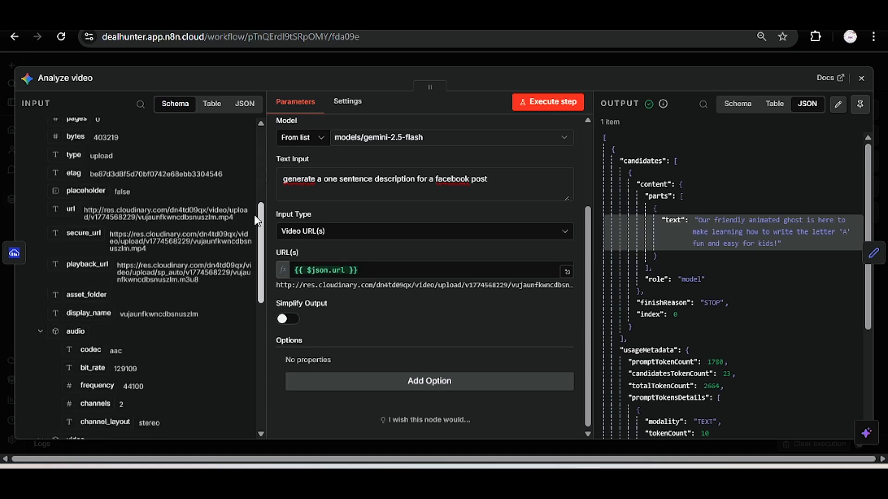
pyautogui.moveTo(71, 210); pyautogui.dragTo(76, 208)
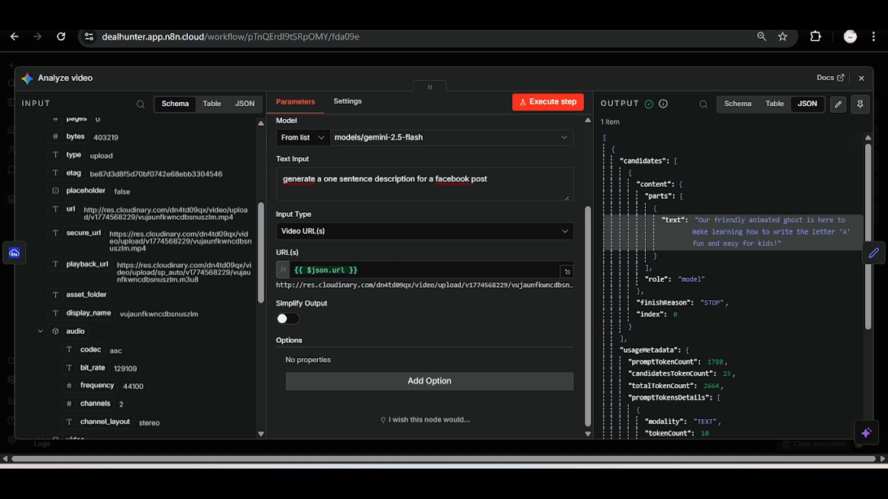
# Go to the Edit Fields node, look through its input data and collapse the Analyze video section.
pyautogui.click(877, 259)
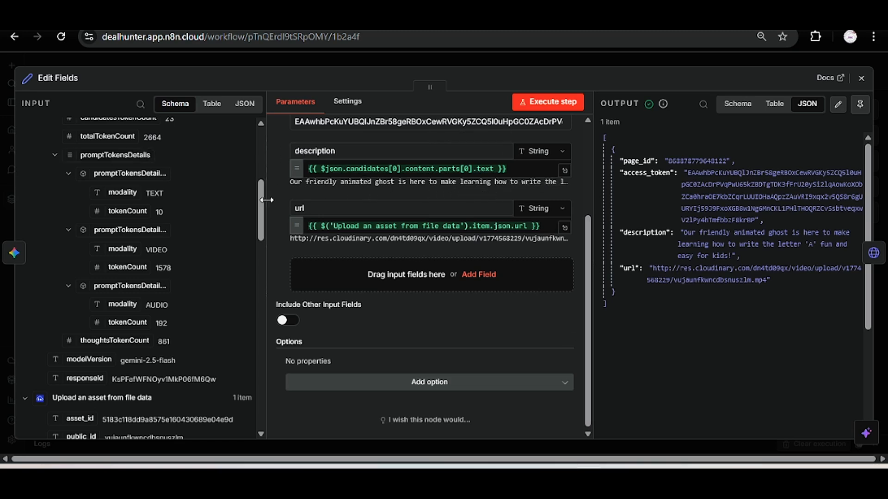
pyautogui.moveTo(268, 243); pyautogui.dragTo(269, 406)
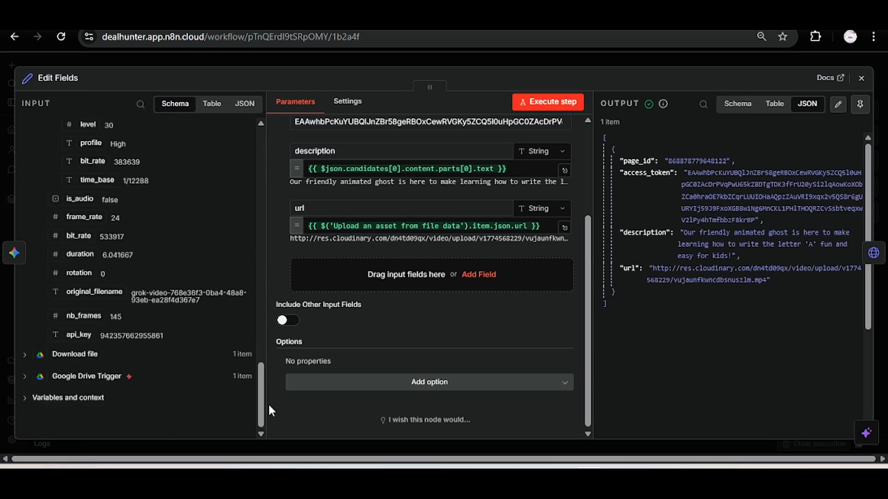
pyautogui.click(260, 315)
pyautogui.moveTo(259, 319); pyautogui.dragTo(260, 143)
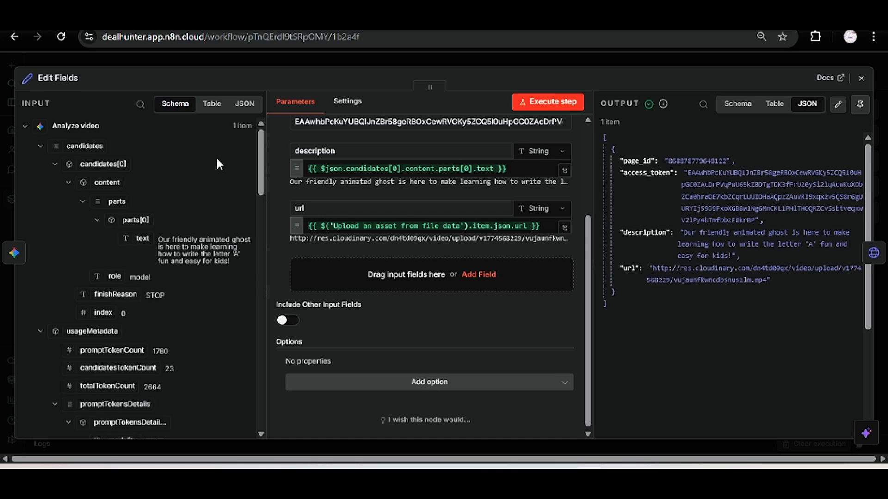
pyautogui.click(76, 128)
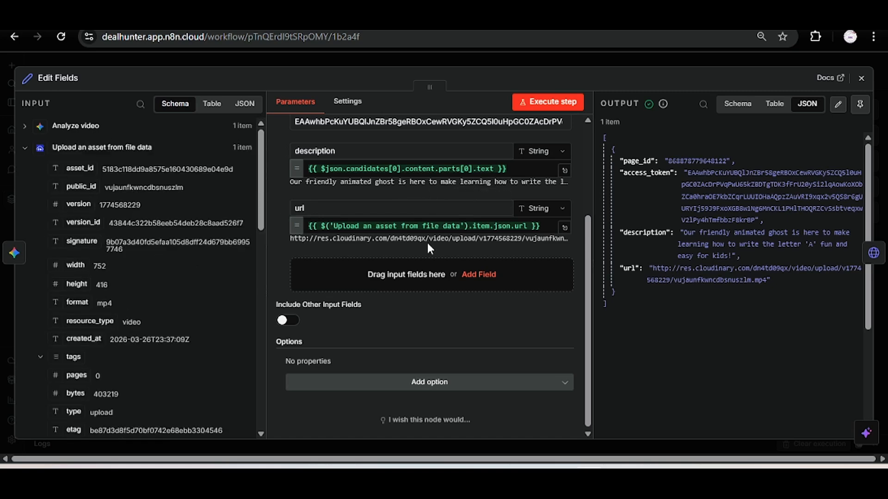
# Examine the url field's name and its expression referencing the Upload an asset from file data node in Edit Fields.
pyautogui.click(403, 230)
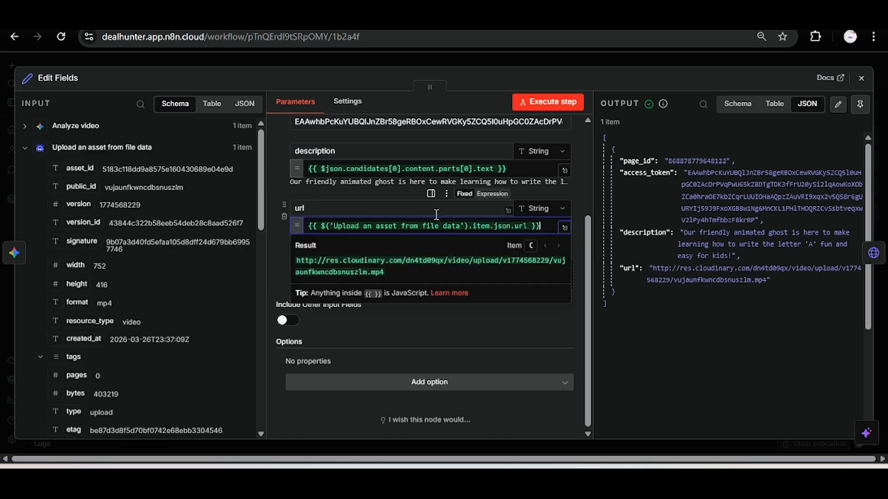
pyautogui.click(384, 213)
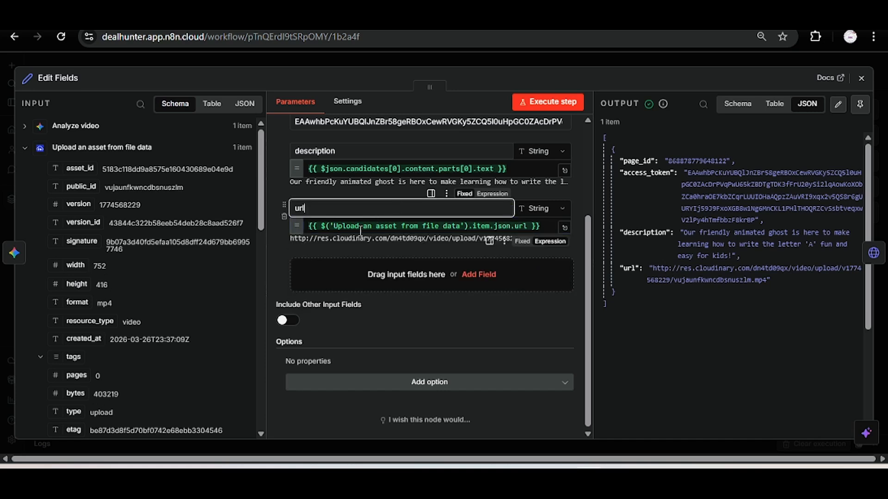
pyautogui.click(359, 227)
pyautogui.click(282, 250)
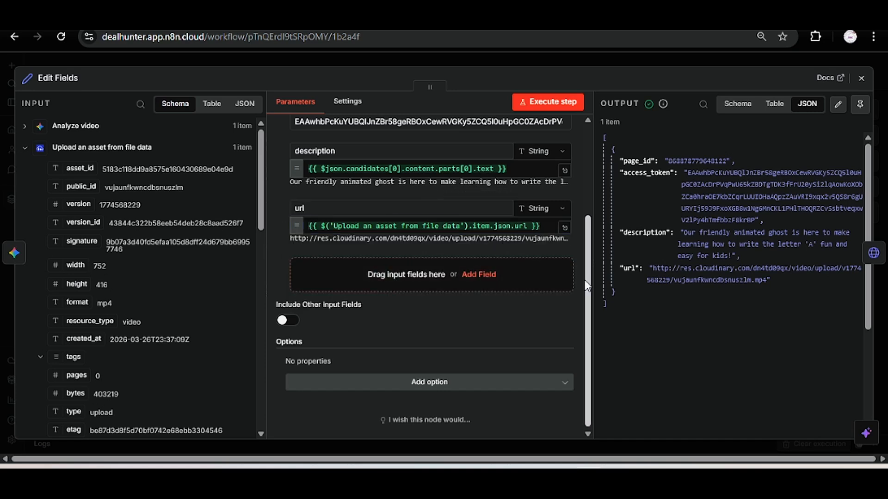
# Examine the page_id value and review the remaining fields in Edit Fields, then close the node.
pyautogui.moveTo(588, 253); pyautogui.dragTo(590, 163)
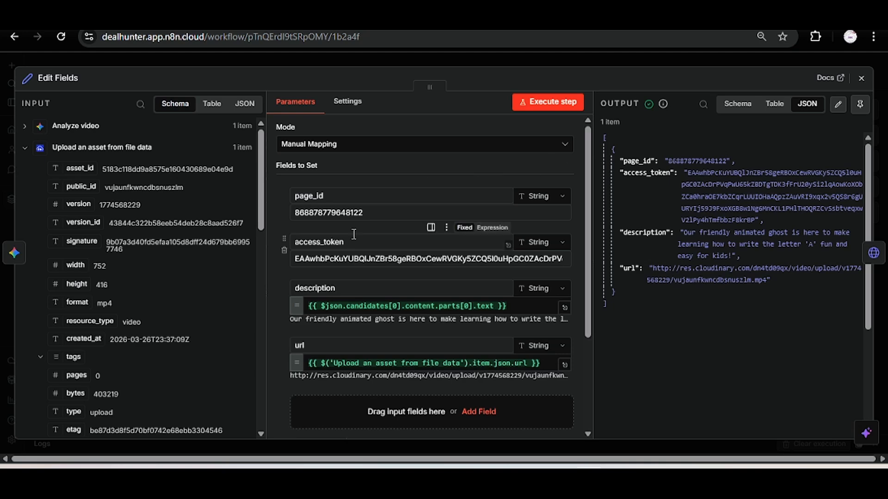
pyautogui.doubleClick(356, 213)
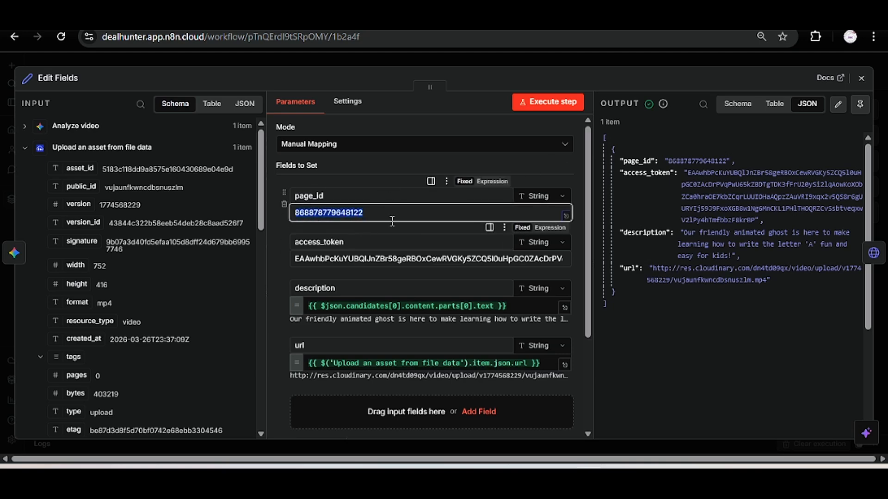
pyautogui.click(460, 171)
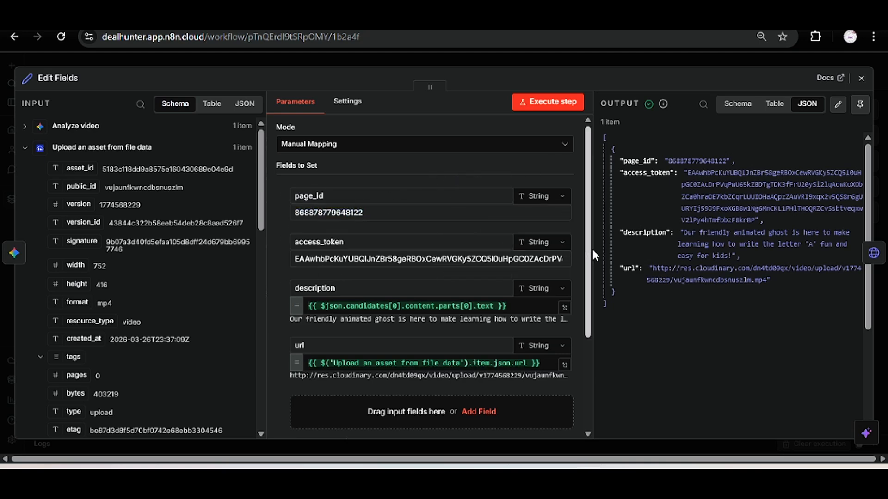
pyautogui.moveTo(589, 239); pyautogui.dragTo(586, 378)
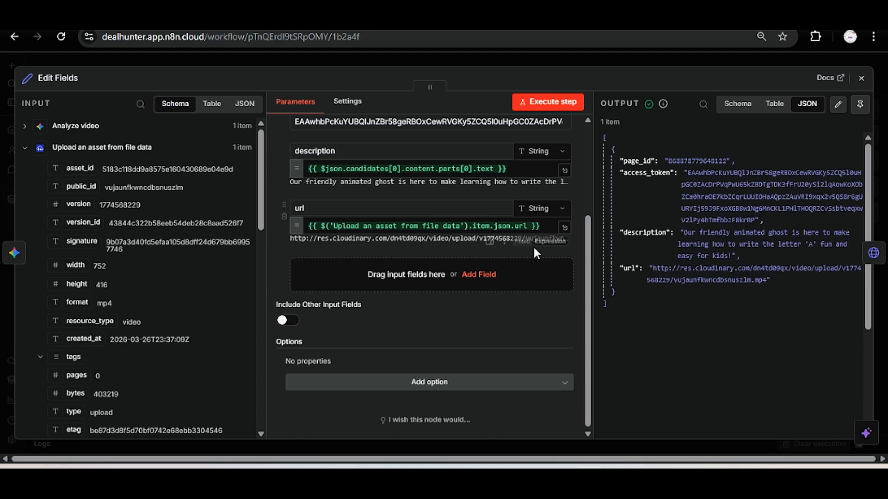
pyautogui.click(520, 57)
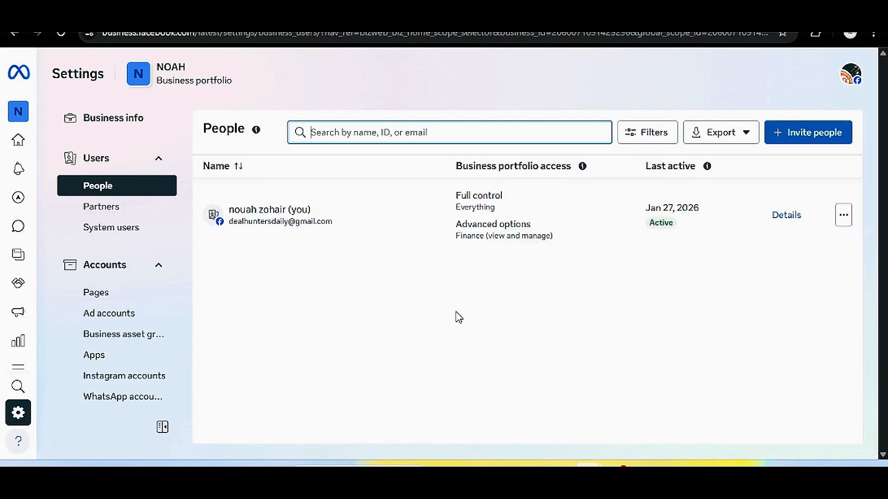
# Go to System users in the Meta business portfolio settings and look through the system user's assigned assets.
pyautogui.click(98, 232)
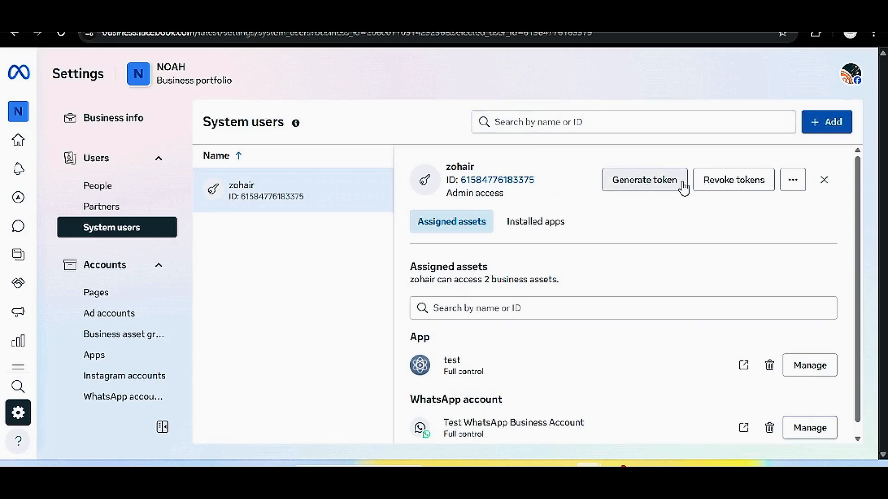
pyautogui.scroll(-1, 852, 232)
pyautogui.moveTo(466, 361)
pyautogui.mouseDown()
pyautogui.moveTo(438, 357)
pyautogui.moveTo(478, 350)
pyautogui.mouseUp()
pyautogui.click(478, 351)
pyautogui.moveTo(855, 303); pyautogui.dragTo(861, 226)
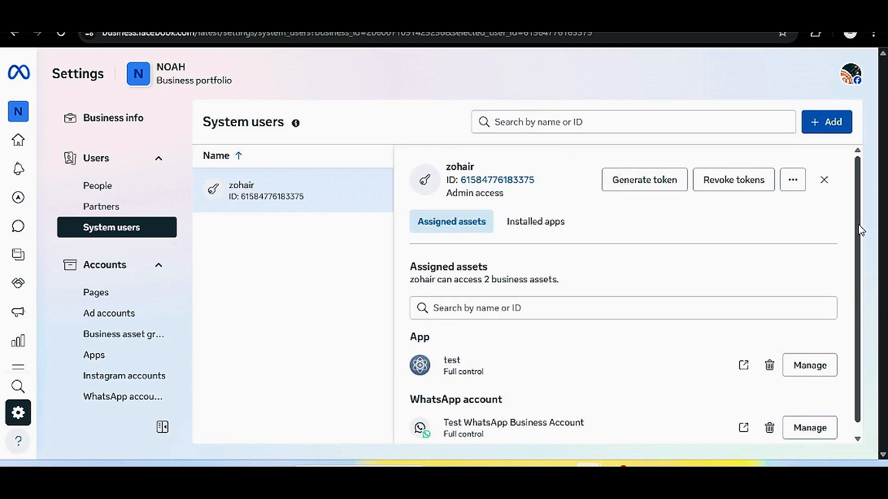
# Start generating a system user token for the test app with a 60-day expiration.
pyautogui.click(651, 183)
pyautogui.click(616, 149)
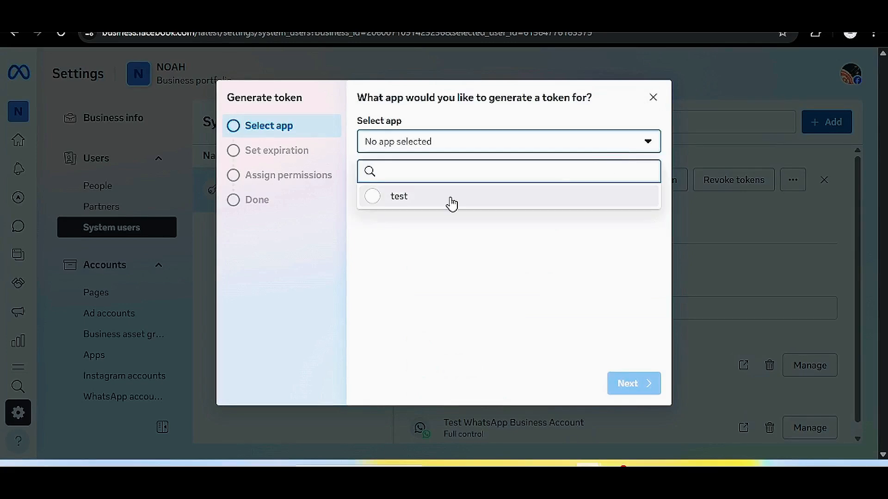
pyautogui.click(367, 199)
pyautogui.click(625, 383)
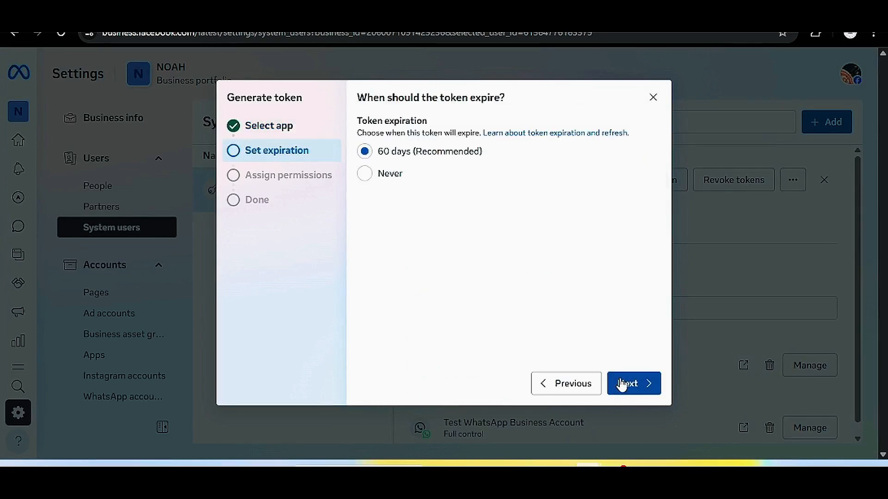
pyautogui.click(367, 154)
pyautogui.click(630, 384)
# Look through the permissions selected for the app, then close the Generate token dialog without generating a token.
pyautogui.click(435, 194)
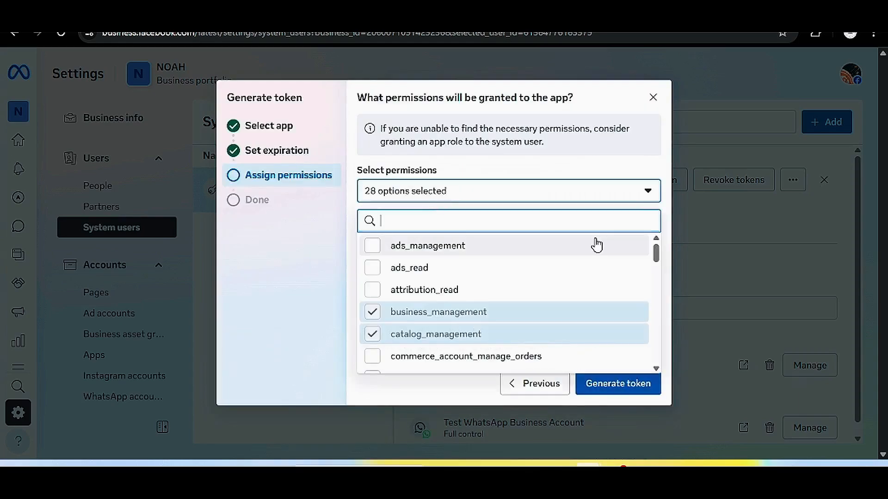
pyautogui.moveTo(657, 255); pyautogui.dragTo(698, 336)
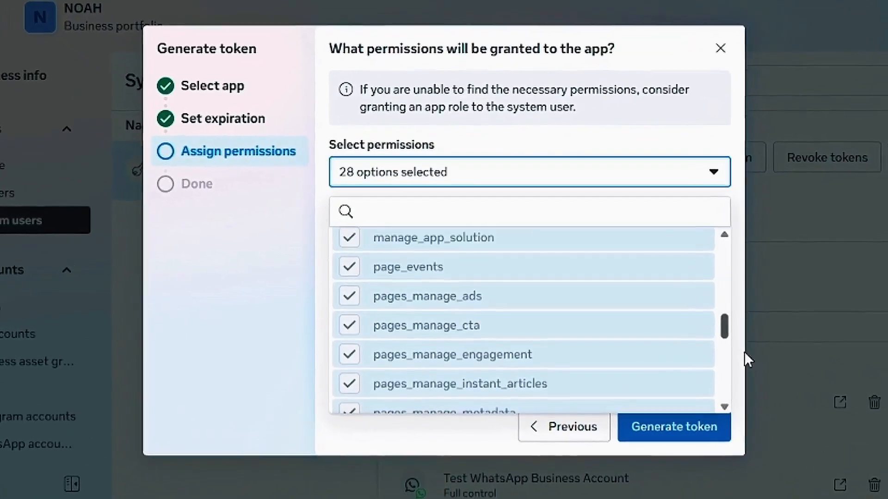
pyautogui.moveTo(744, 352); pyautogui.dragTo(747, 402)
pyautogui.click(667, 214)
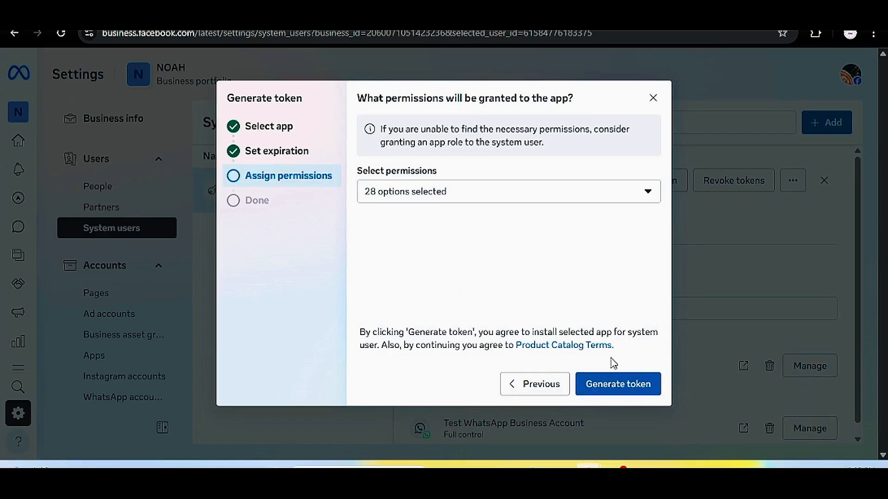
pyautogui.click(653, 98)
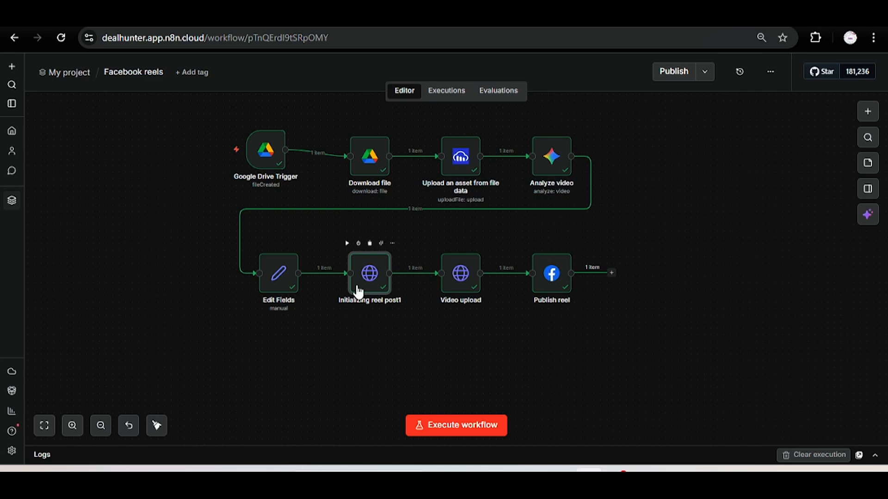
# Open the Initializing reel post1 node and examine the page_id expression in its video_reels URL.
pyautogui.doubleClick(358, 290)
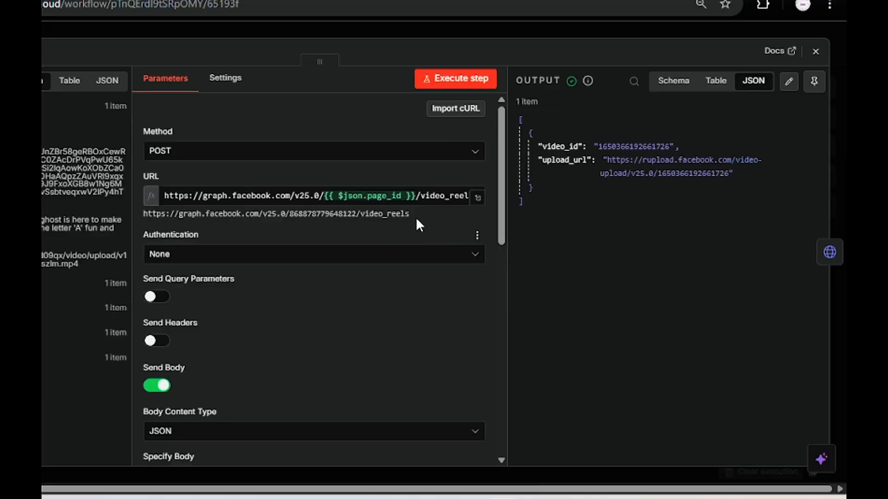
pyautogui.click(170, 202)
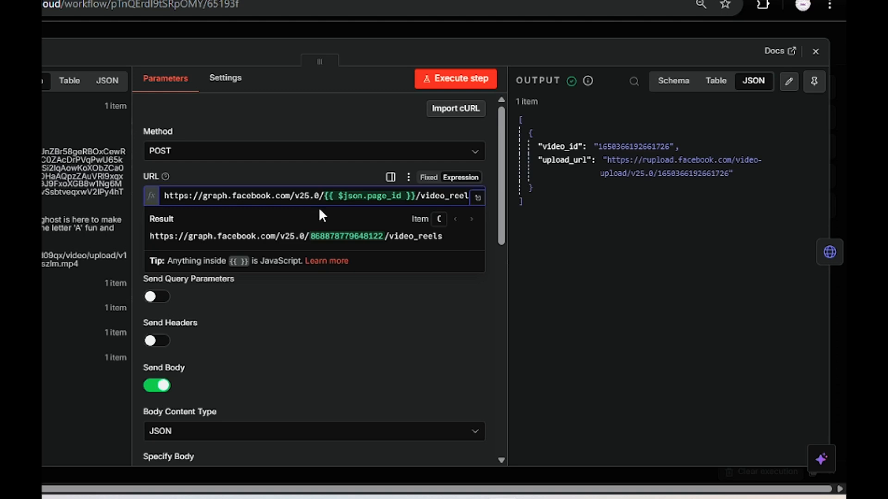
pyautogui.moveTo(324, 197); pyautogui.dragTo(420, 203)
pyautogui.click(383, 196)
pyautogui.moveTo(499, 182); pyautogui.dragTo(160, 248)
# Check the Body Content Type and Specify Body options, keeping JSON and Using Fields Below.
pyautogui.moveTo(367, 224); pyautogui.dragTo(499, 257)
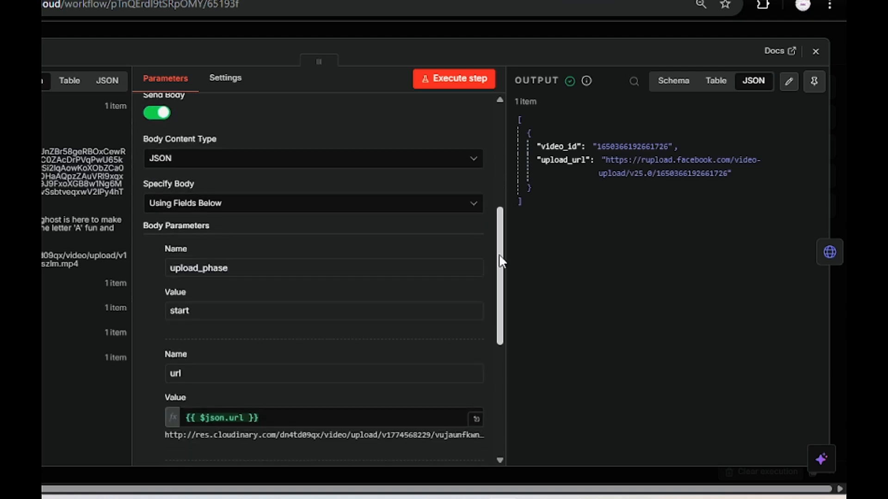
pyautogui.click(218, 166)
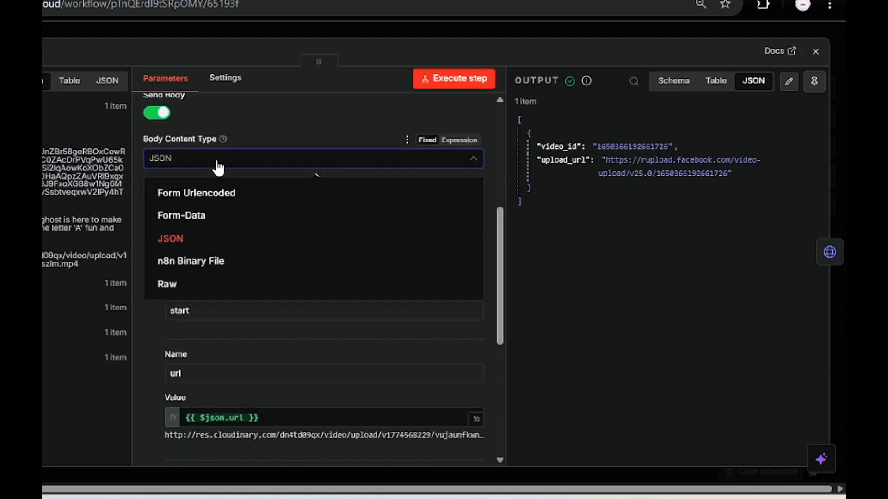
pyautogui.click(218, 166)
pyautogui.click(247, 179)
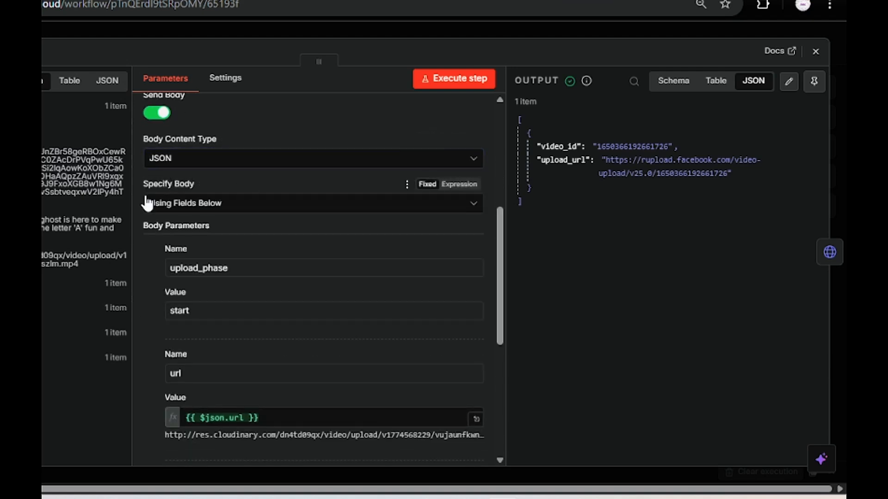
pyautogui.click(264, 213)
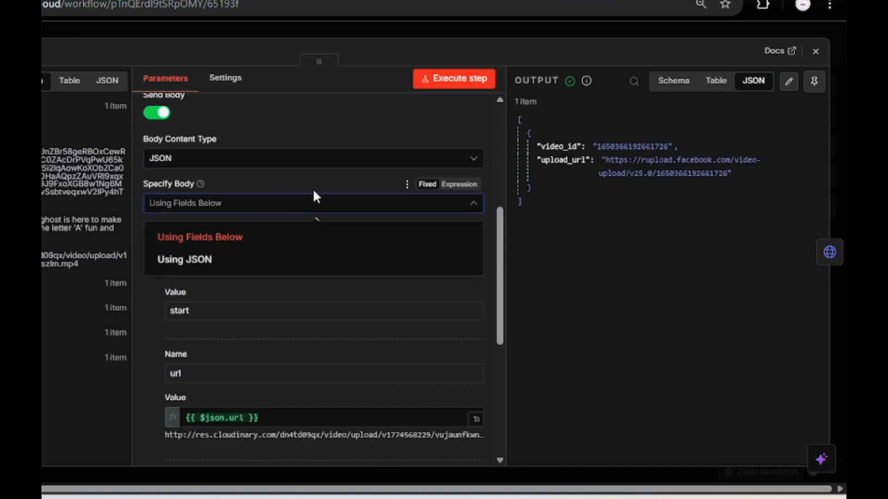
pyautogui.click(337, 184)
# Examine the upload_phase, url and access_token body parameters of the Initializing reel post1 node.
pyautogui.click(256, 268)
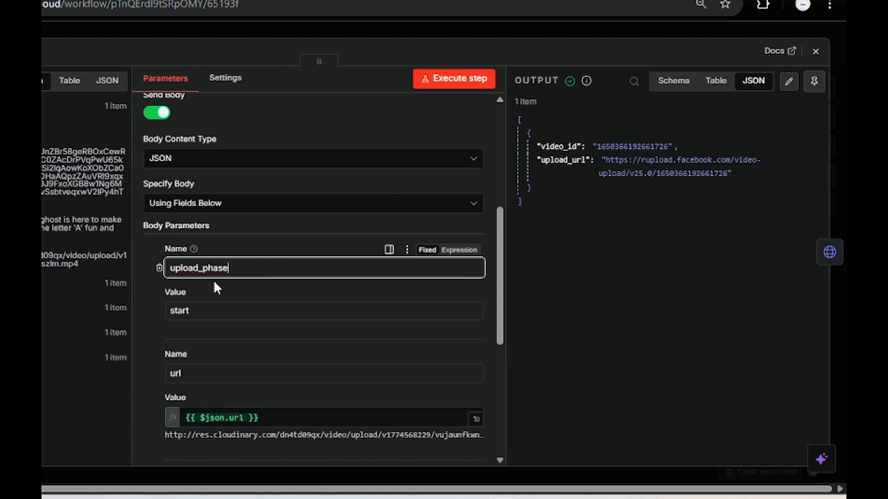
pyautogui.click(266, 234)
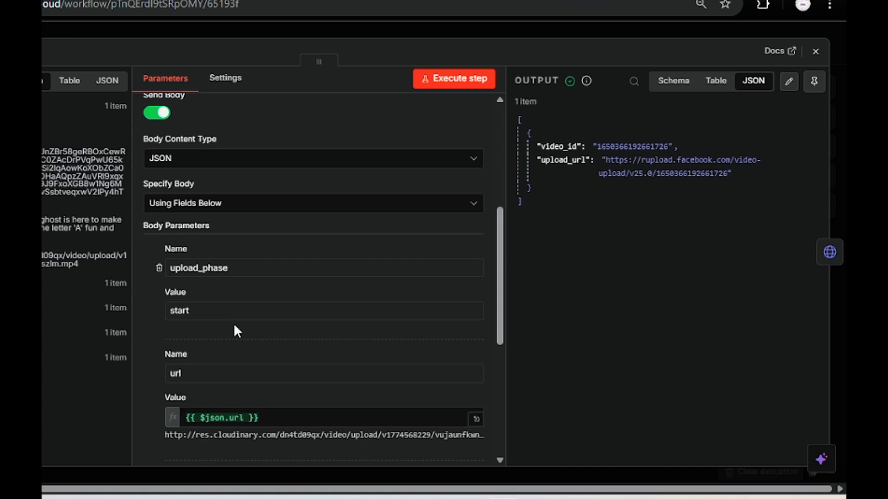
pyautogui.moveTo(500, 291); pyautogui.dragTo(501, 353)
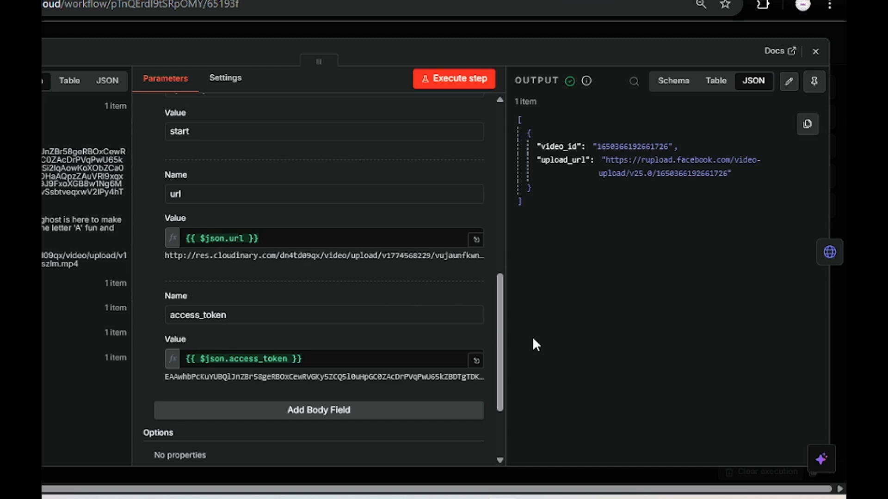
pyautogui.moveTo(503, 323); pyautogui.dragTo(509, 405)
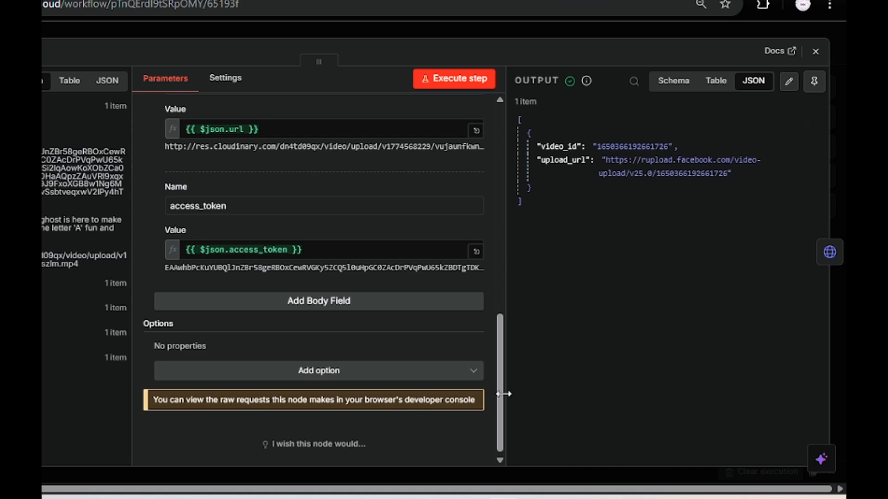
pyautogui.moveTo(497, 337); pyautogui.dragTo(501, 195)
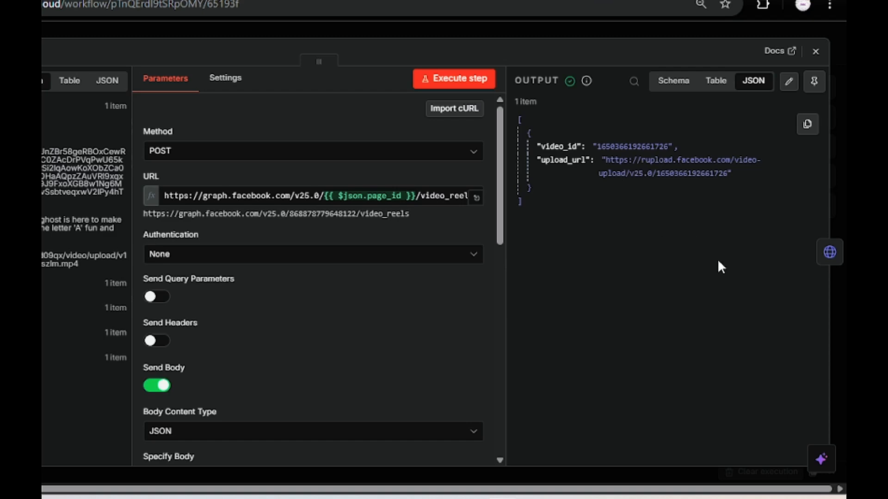
# Go to the Video upload node and examine its URL expression referencing upload_url.
pyautogui.click(830, 253)
pyautogui.click(829, 253)
pyautogui.click(285, 192)
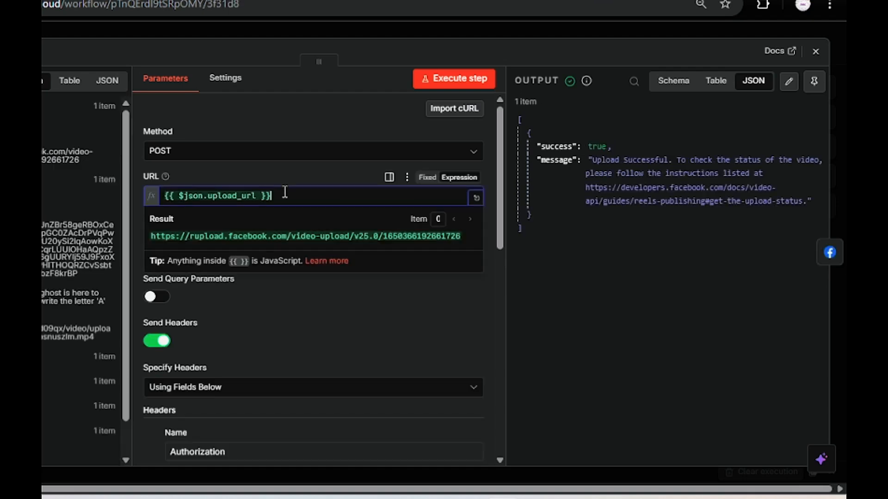
pyautogui.click(266, 170)
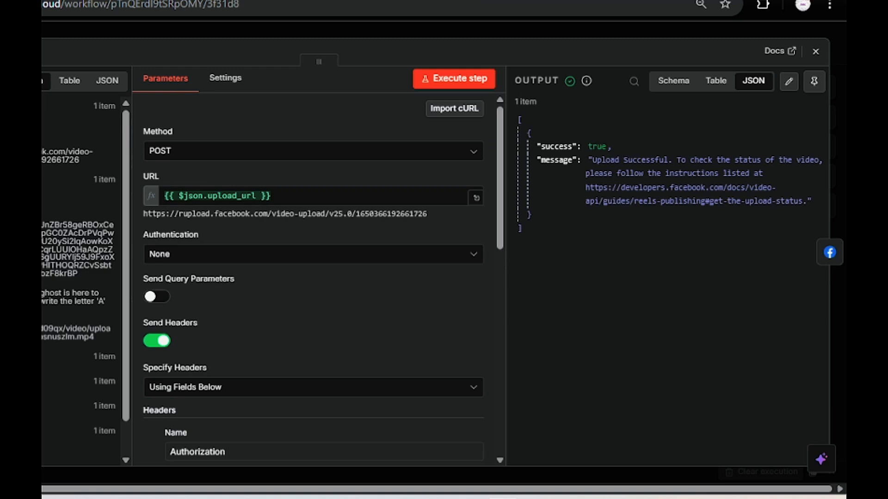
# Examine the Video upload node's header settings and the Authorization header's OAuth expression referencing the access_token from Edit Fields.
pyautogui.scroll(-2, 503, 232)
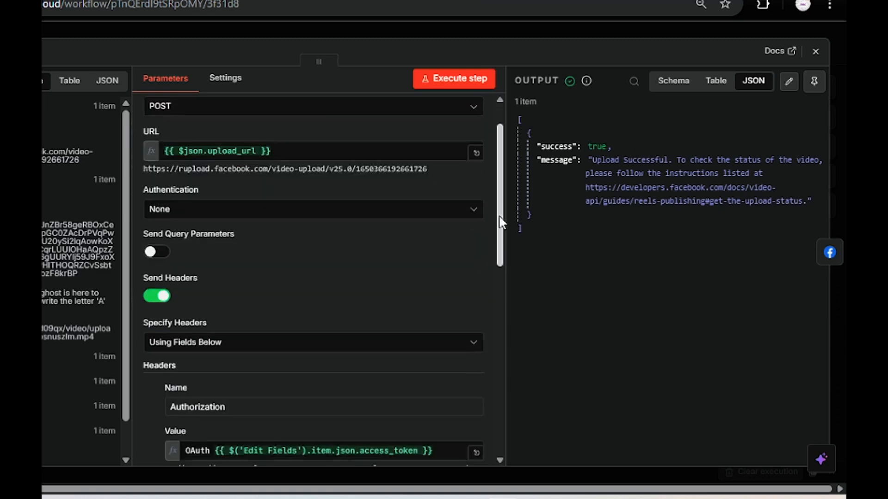
pyautogui.scroll(-2, 503, 233)
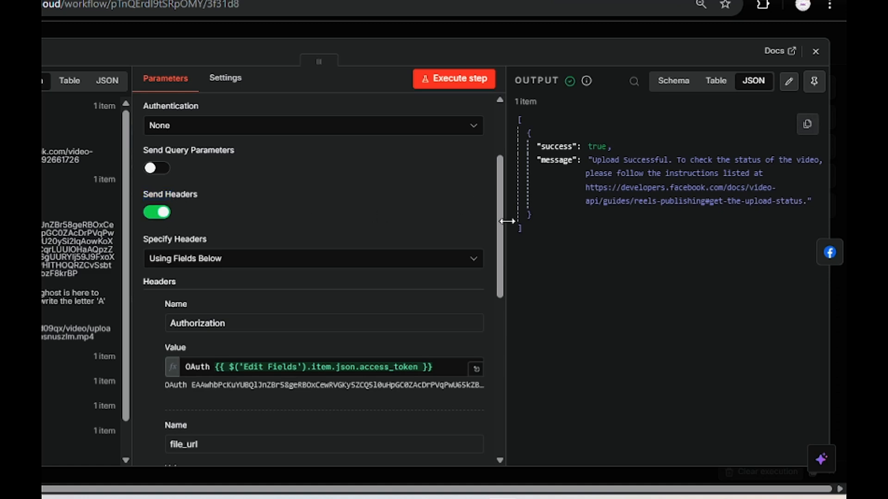
pyautogui.moveTo(493, 227); pyautogui.dragTo(499, 258)
pyautogui.click(489, 229)
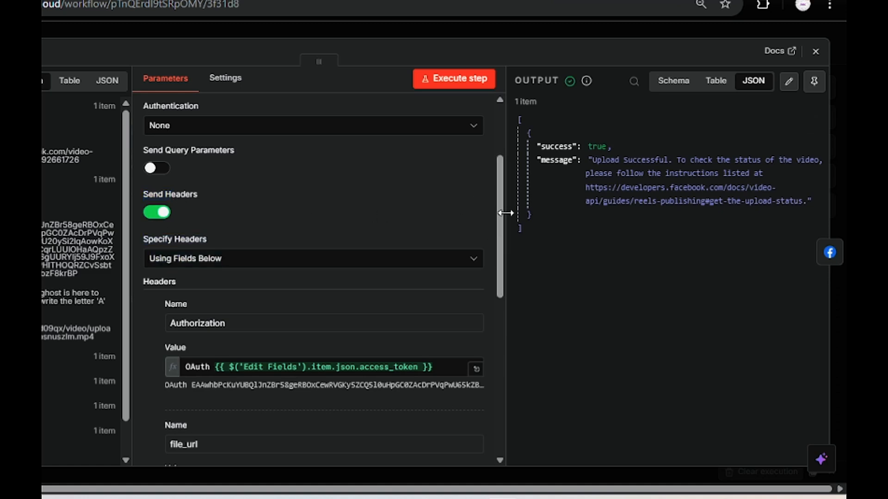
pyautogui.scroll(-3, 493, 250)
pyautogui.scroll(-1, 495, 262)
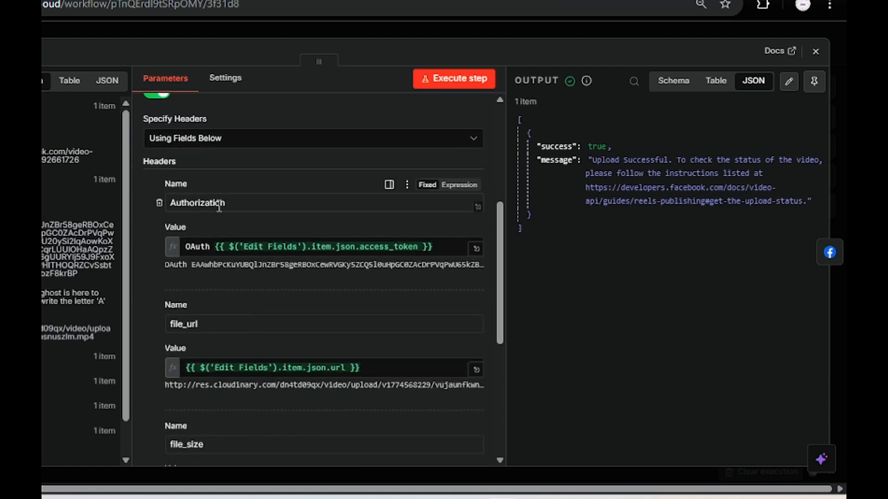
pyautogui.click(242, 239)
pyautogui.click(248, 221)
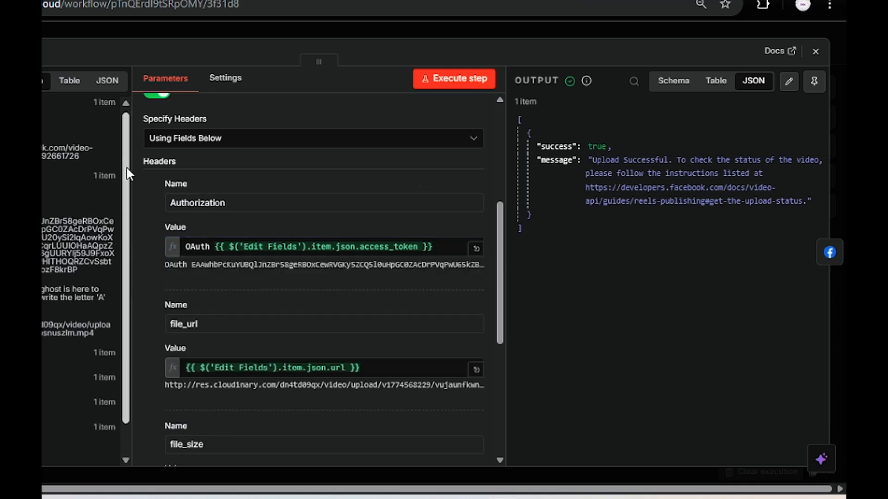
# Collapse the expanded input data sections and examine the file_url header's expression referencing the url from Edit Fields.
pyautogui.click(51, 106)
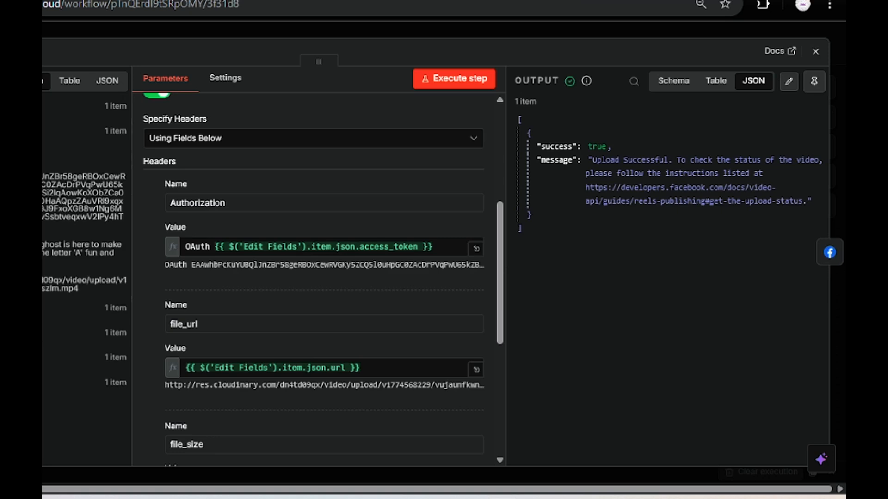
pyautogui.click(51, 131)
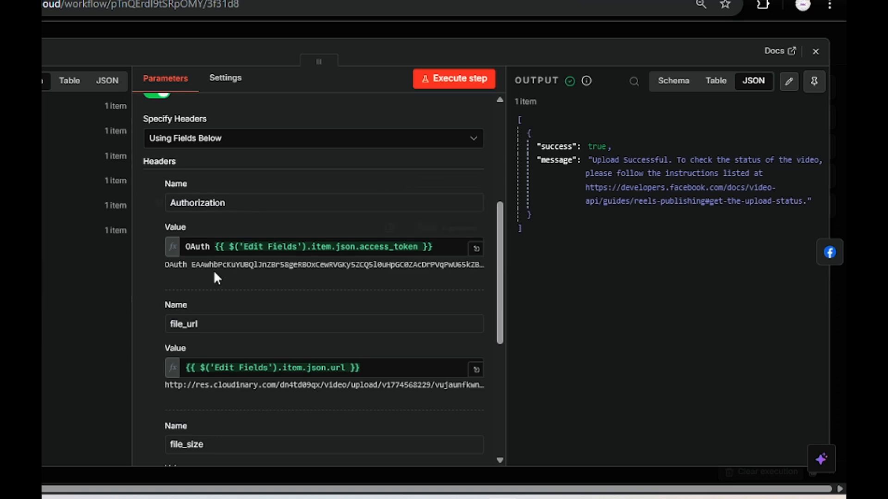
pyautogui.moveTo(500, 242); pyautogui.dragTo(501, 297)
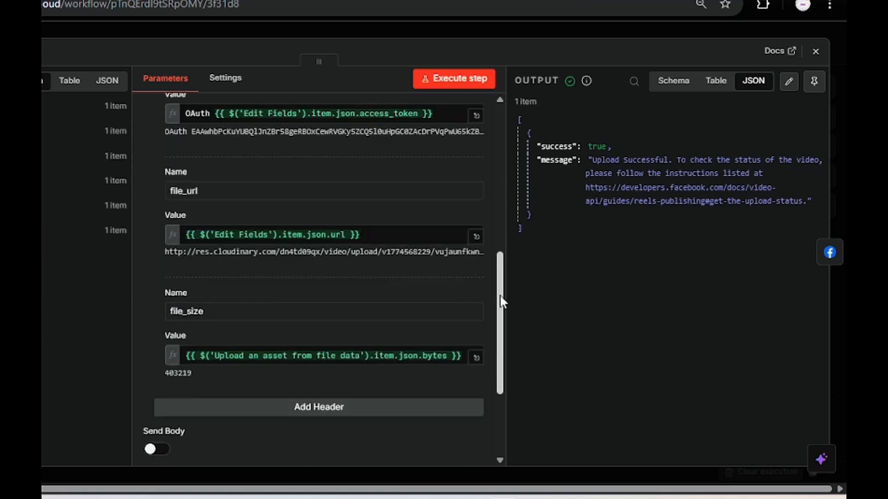
pyautogui.click(365, 228)
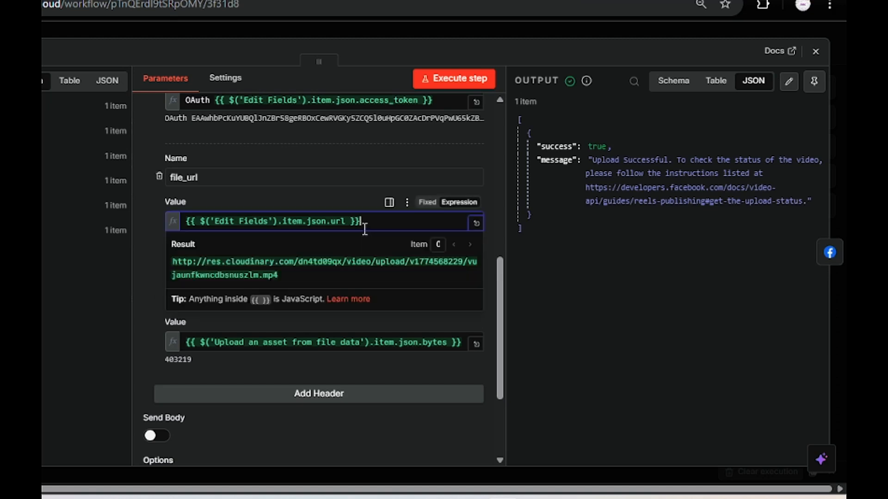
# Examine the file_size header's expression referencing bytes from the Upload an asset from file data node.
pyautogui.click(323, 200)
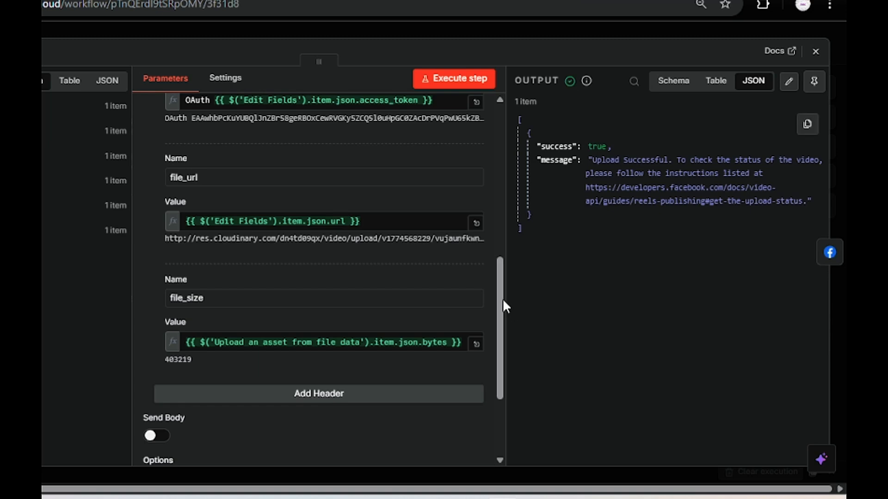
pyautogui.moveTo(503, 298); pyautogui.dragTo(502, 348)
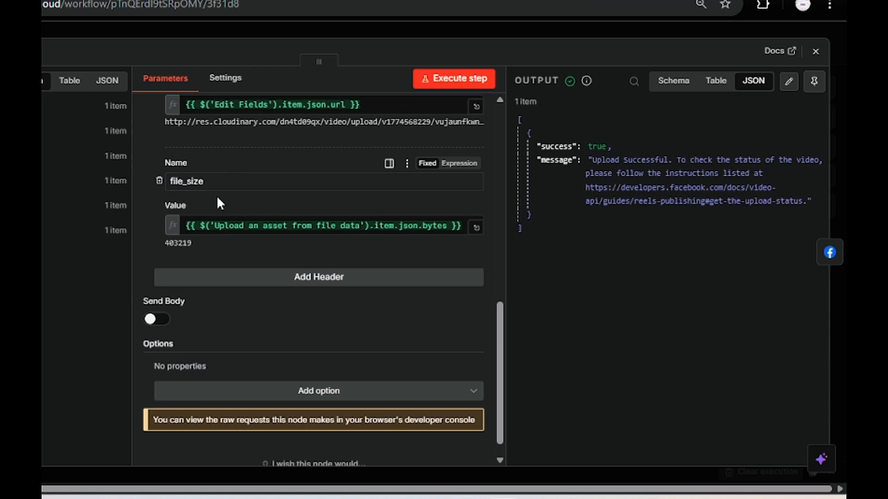
pyautogui.click(207, 227)
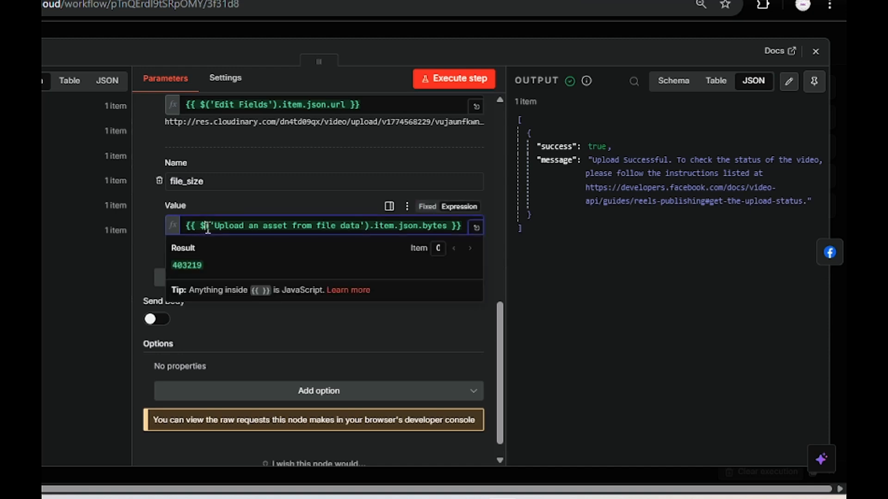
pyautogui.click(220, 203)
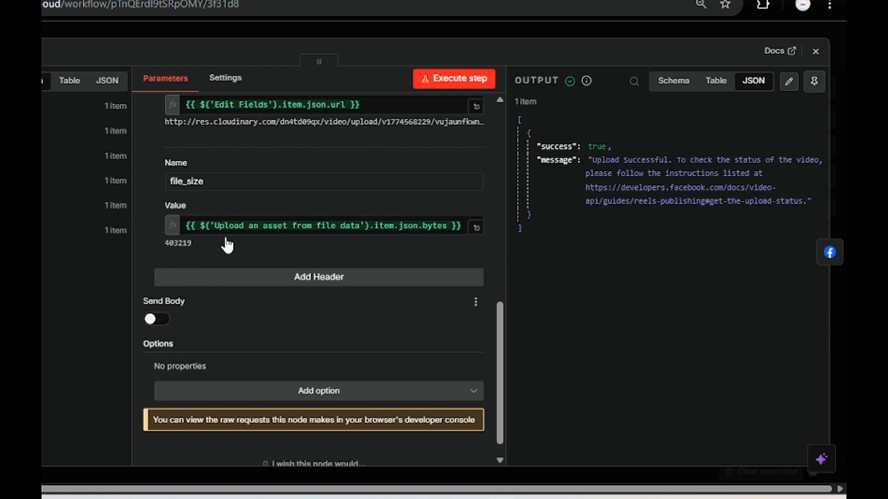
pyautogui.click(42, 106)
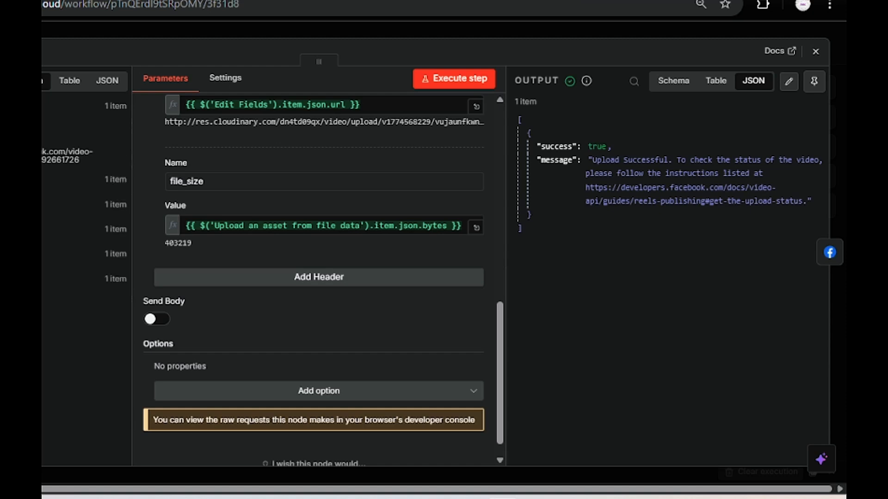
pyautogui.click(228, 227)
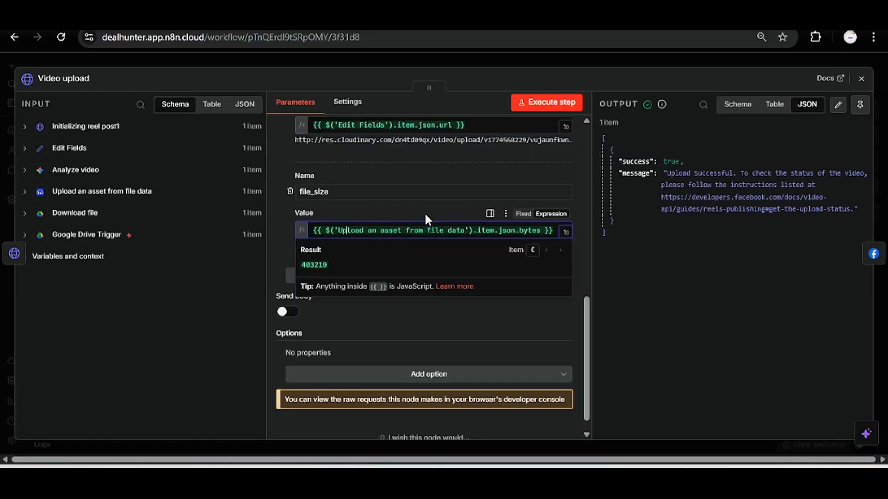
pyautogui.click(424, 212)
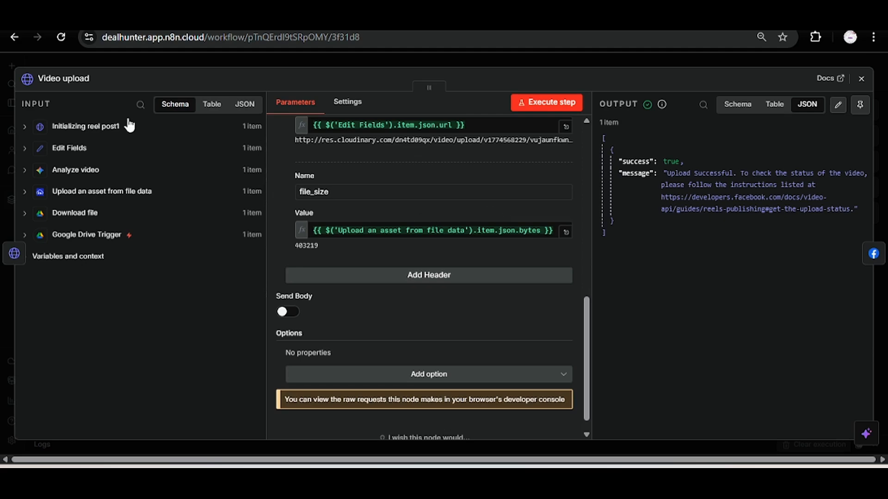
# Expand the Upload an asset from file data section in the input data and locate its bytes field.
pyautogui.click(94, 131)
pyautogui.click(94, 131)
pyautogui.click(87, 151)
pyautogui.click(86, 149)
pyautogui.click(71, 170)
pyautogui.click(72, 170)
pyautogui.moveTo(71, 170); pyautogui.dragTo(70, 195)
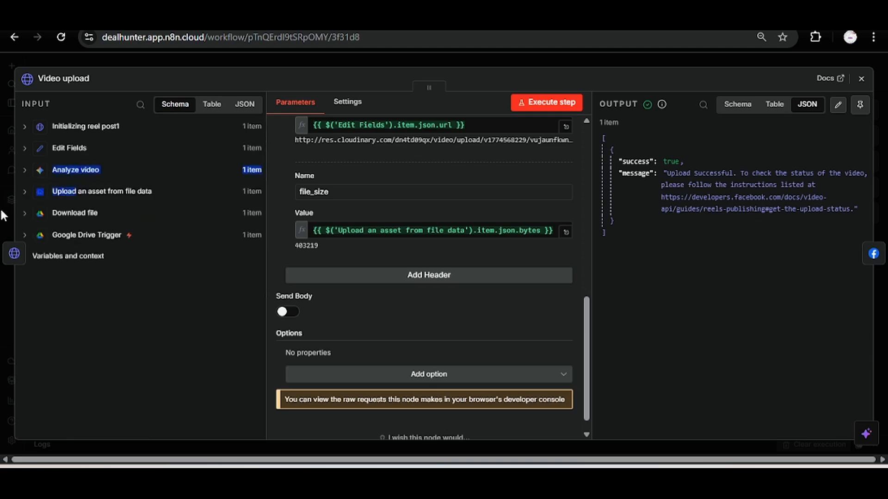
pyautogui.click(53, 199)
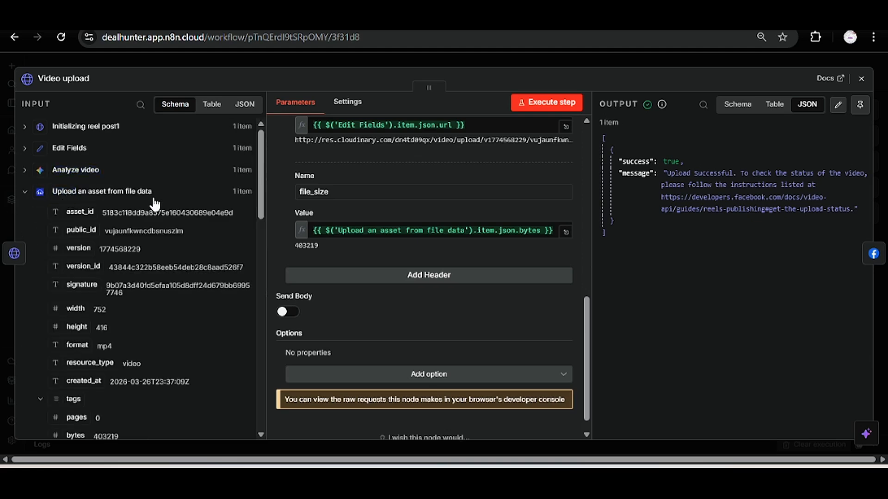
pyautogui.scroll(-3, 263, 196)
pyautogui.moveTo(264, 199); pyautogui.dragTo(268, 233)
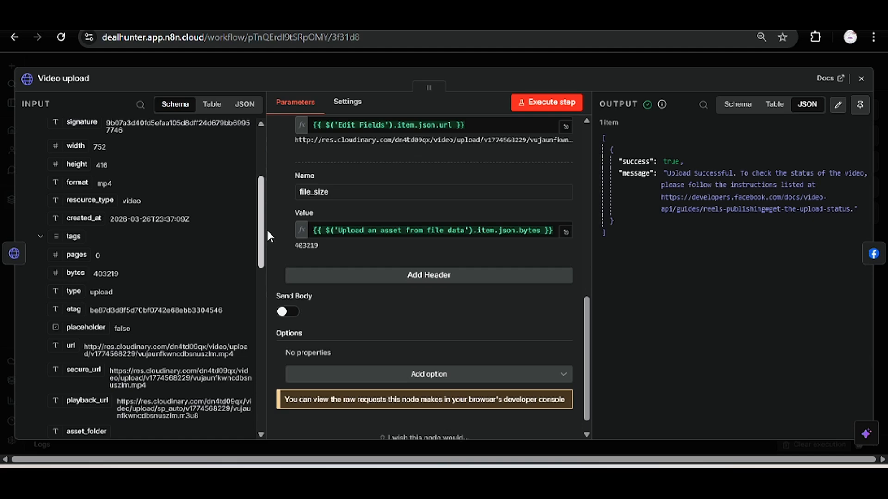
pyautogui.scroll(-1, 147, 249)
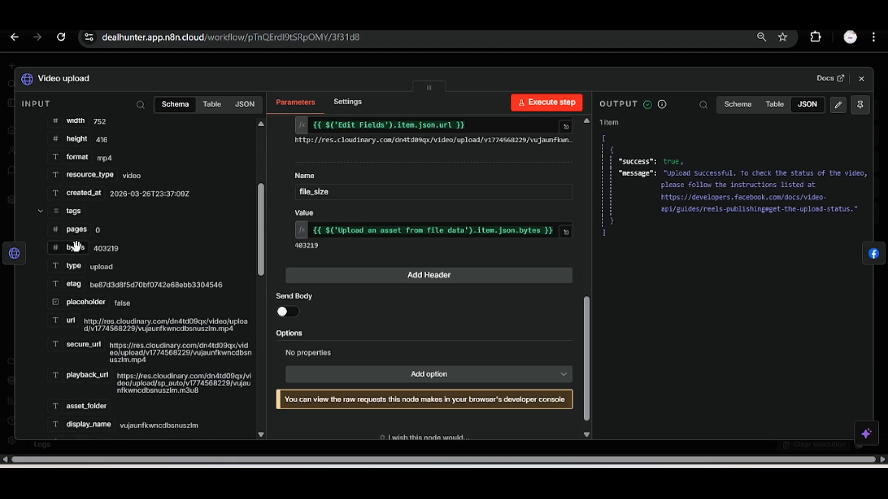
pyautogui.moveTo(75, 249); pyautogui.dragTo(108, 253)
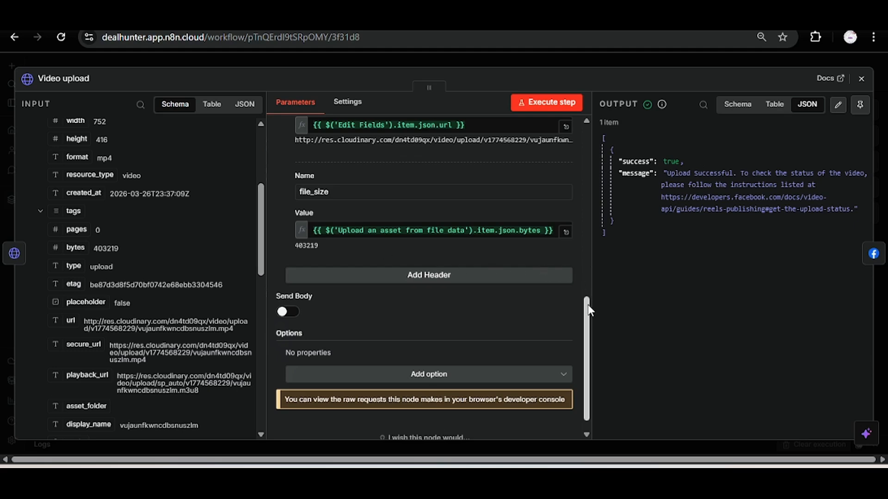
# Review the success and message fields in the Video upload node's output, and close the node.
pyautogui.moveTo(587, 305); pyautogui.dragTo(580, 121)
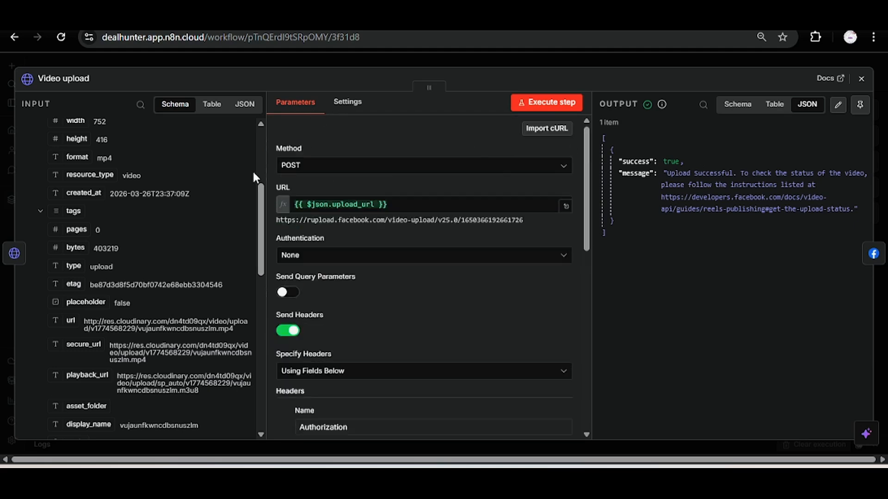
pyautogui.scroll(5, 252, 168)
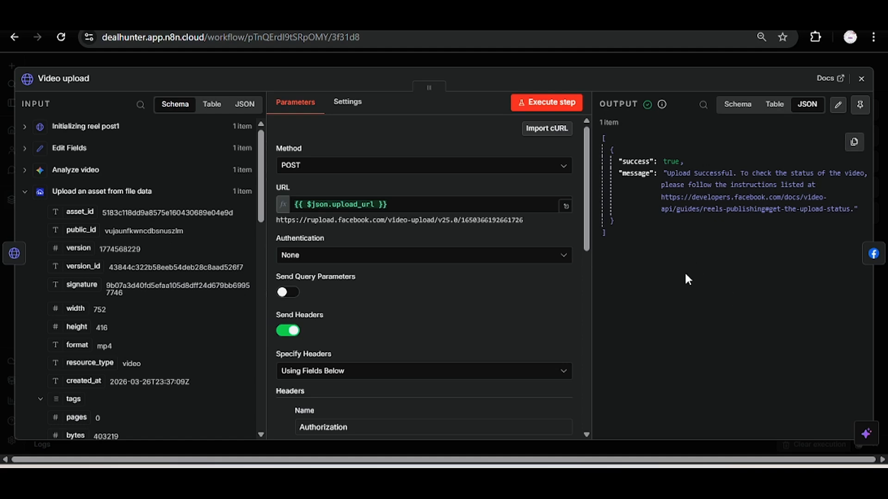
pyautogui.moveTo(619, 161); pyautogui.dragTo(682, 161)
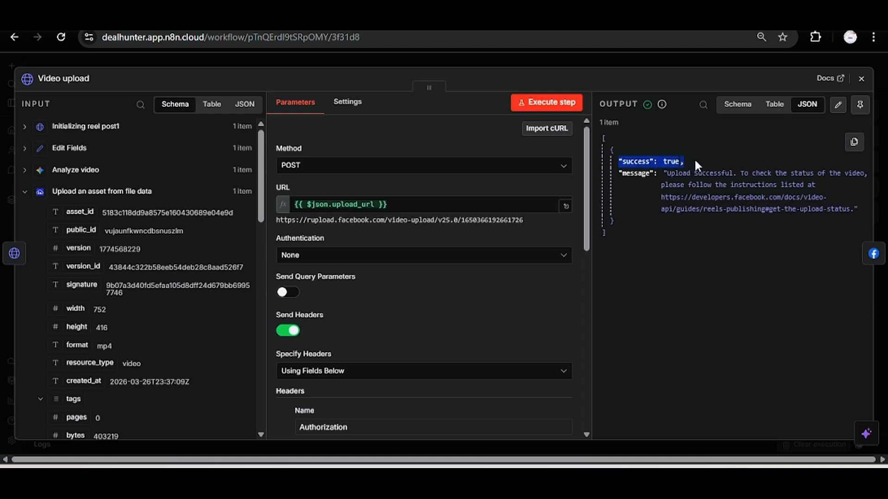
pyautogui.click(681, 161)
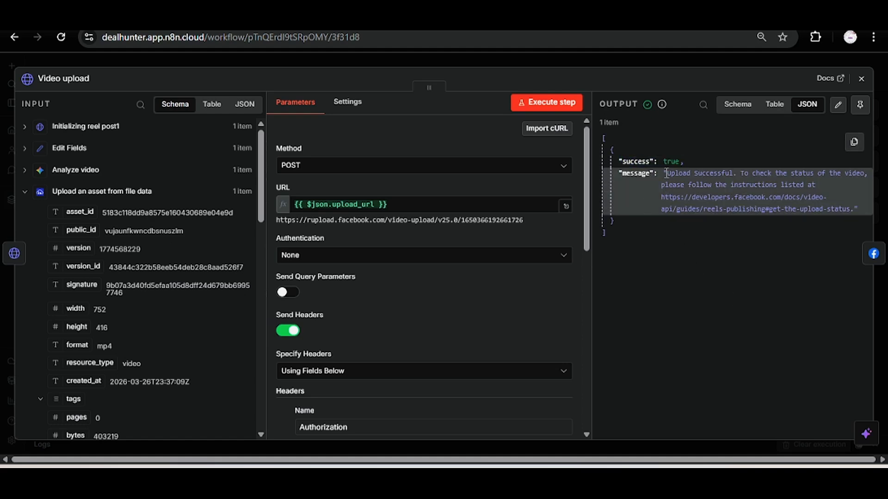
pyautogui.moveTo(664, 174); pyautogui.dragTo(816, 243)
pyautogui.click(793, 230)
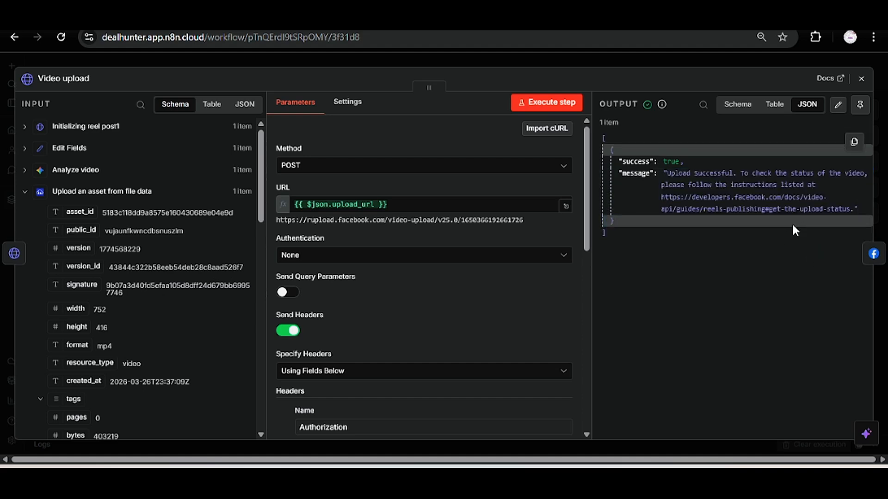
pyautogui.press('Escape')
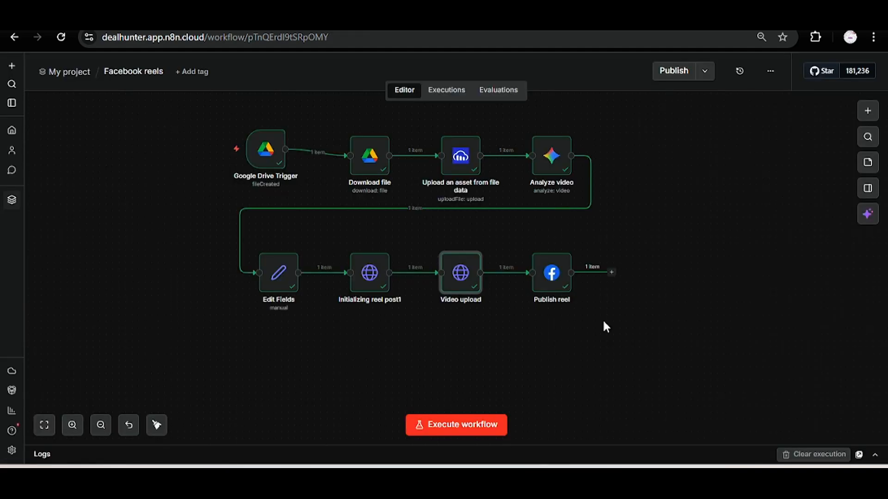
# Search the node library for "facebook" to view the available Facebook nodes, and close the library without adding one.
pyautogui.doubleClick(561, 285)
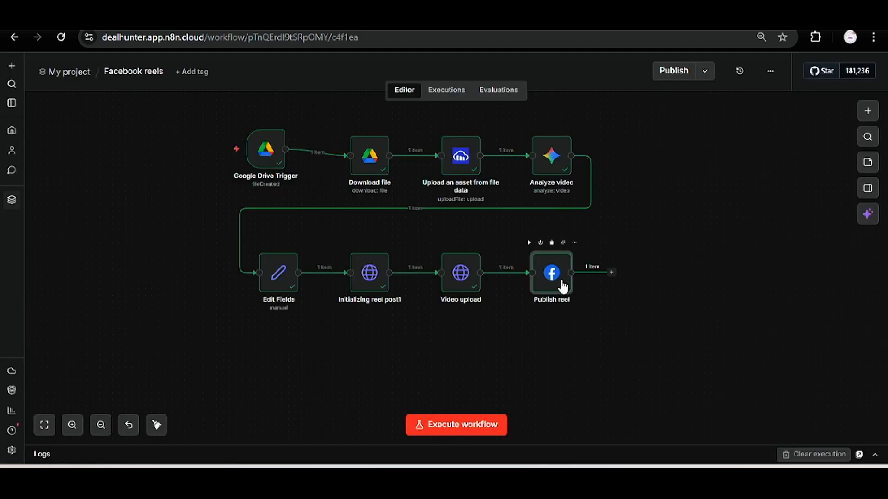
pyautogui.press('Escape')
pyautogui.click(873, 112)
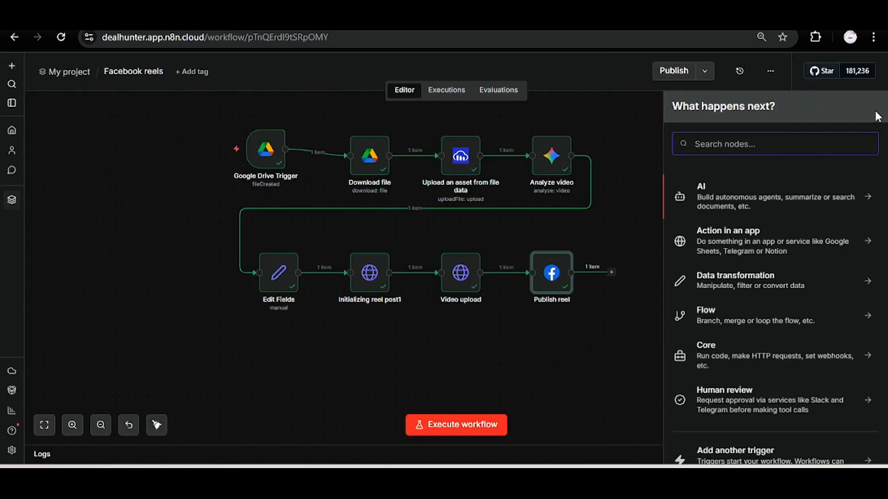
pyautogui.write('facebook')
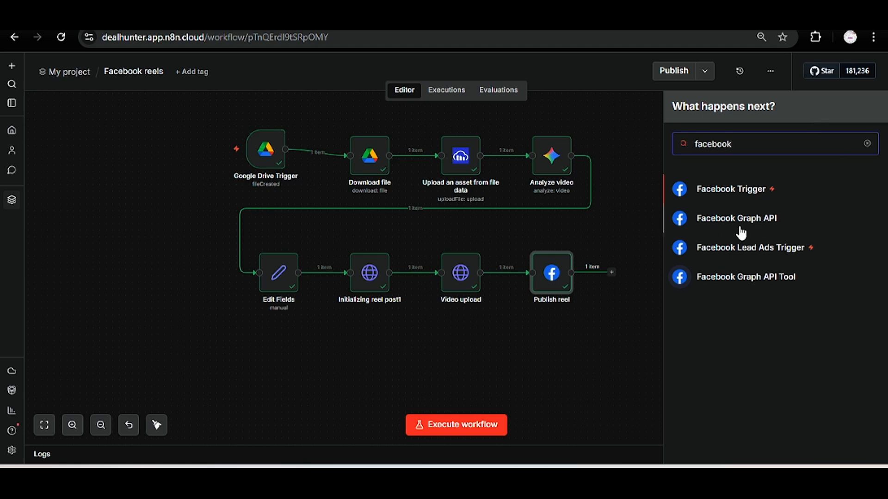
pyautogui.click(652, 228)
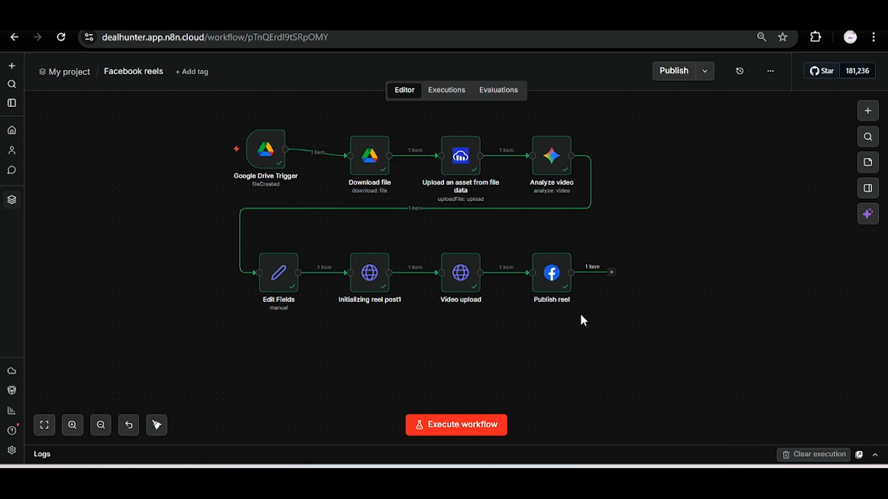
# Go to the Publish reel node and examine its credential and the available Host URL options.
pyautogui.doubleClick(555, 292)
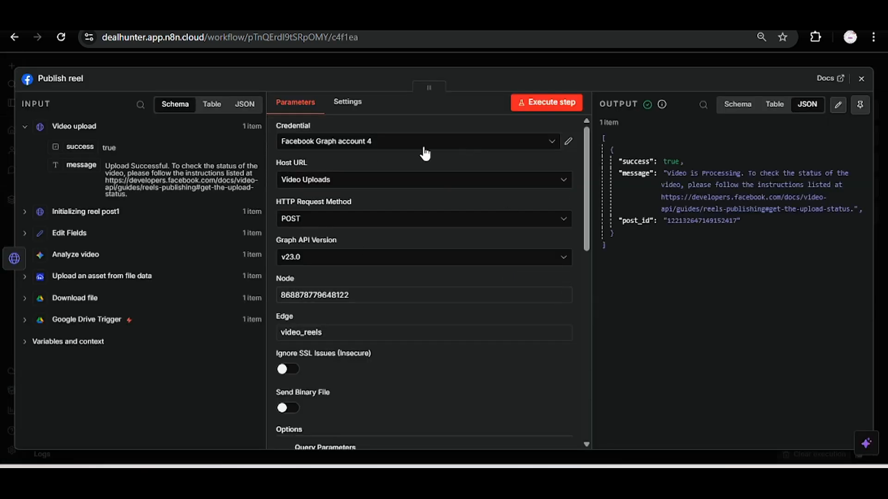
pyautogui.click(326, 167)
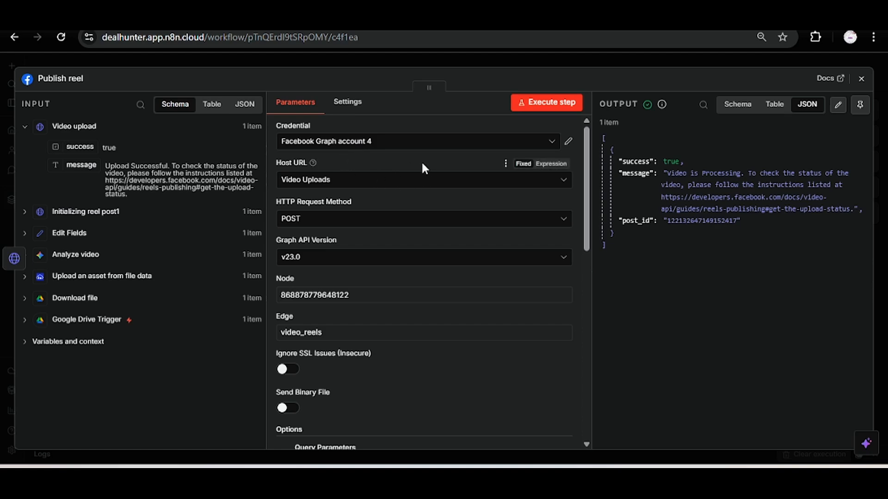
pyautogui.click(363, 186)
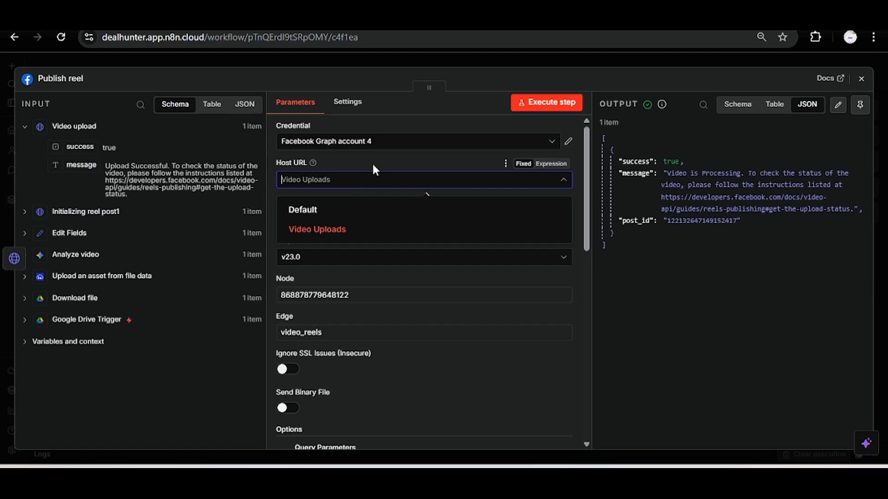
pyautogui.click(364, 183)
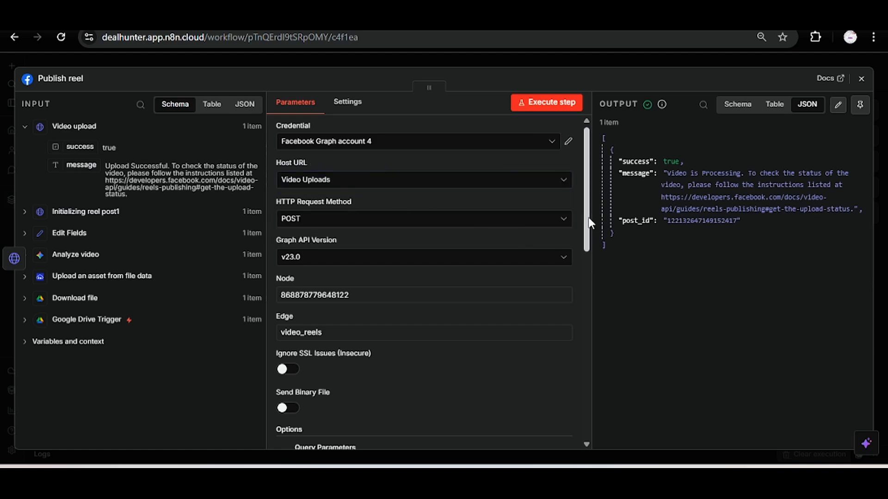
# Examine the Graph API version, Node and Edge settings of the Publish reel node.
pyautogui.moveTo(588, 217); pyautogui.dragTo(586, 258)
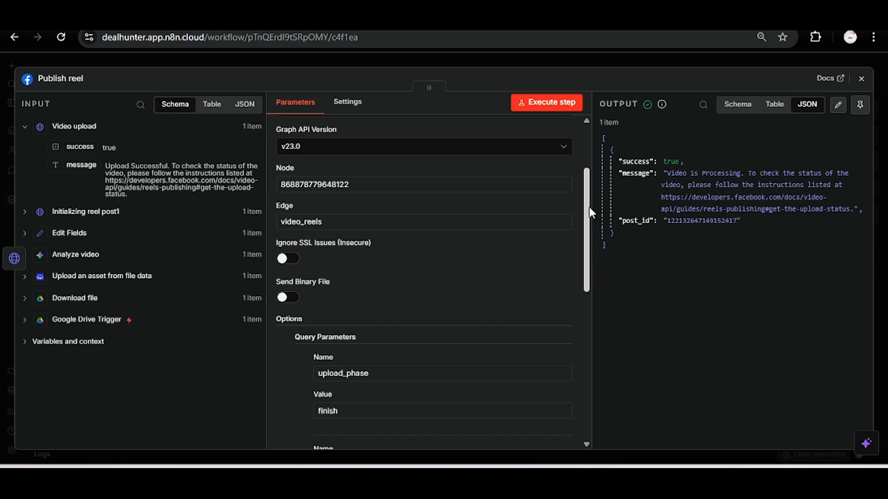
pyautogui.moveTo(588, 204); pyautogui.dragTo(587, 208)
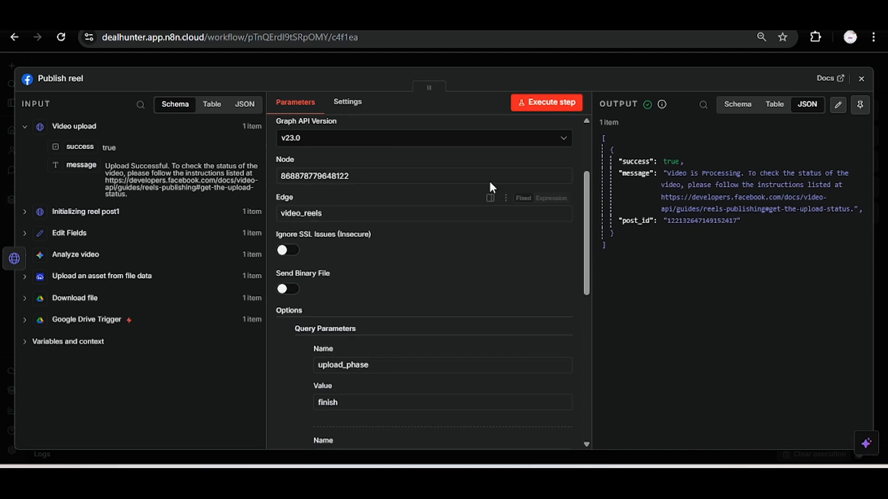
pyautogui.doubleClick(440, 179)
pyautogui.click(427, 155)
# Examine the upload_phase and video_state query parameters of the Publish reel node.
pyautogui.moveTo(588, 229); pyautogui.dragTo(589, 251)
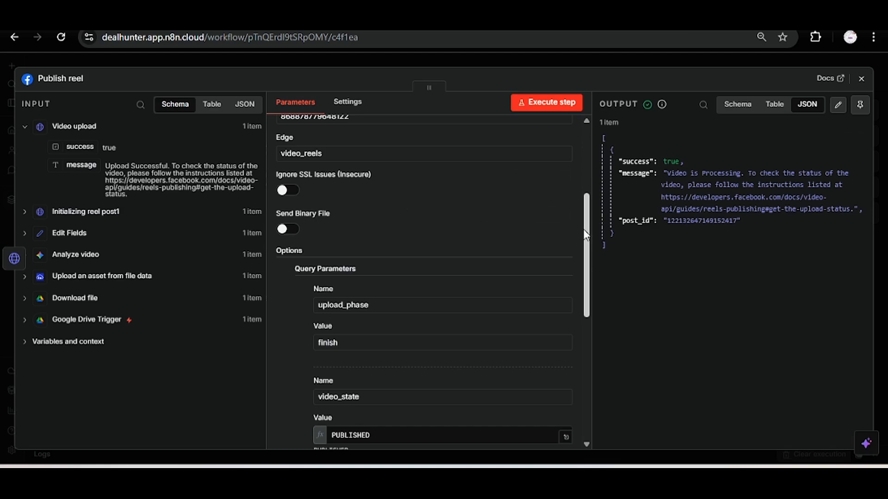
pyautogui.moveTo(585, 229); pyautogui.dragTo(585, 279)
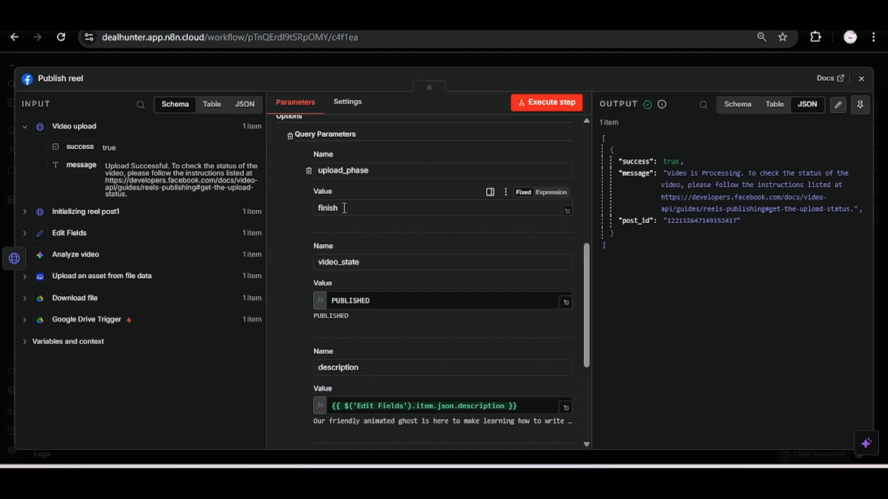
pyautogui.moveTo(343, 208); pyautogui.dragTo(312, 210)
pyautogui.click(381, 198)
pyautogui.moveTo(587, 298); pyautogui.dragTo(587, 321)
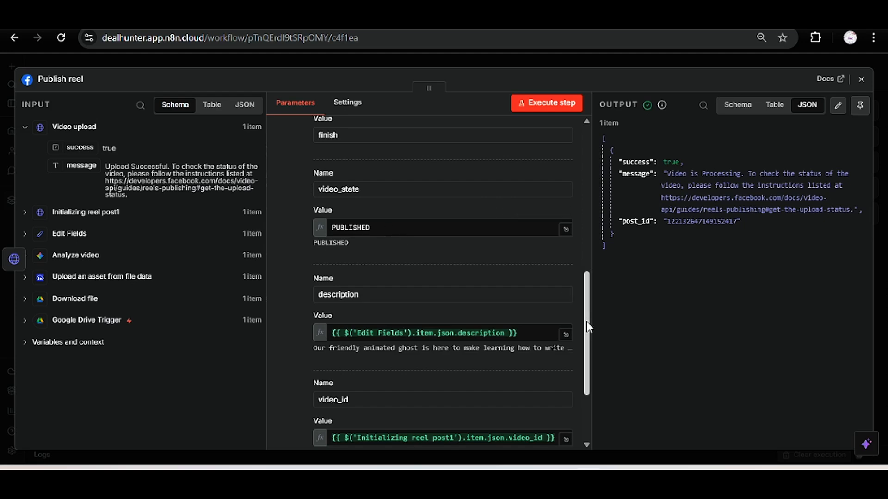
# Examine the description and video_id query parameters, including the video_id expression referencing Initializing reel post1.
pyautogui.moveTo(587, 320); pyautogui.dragTo(586, 360)
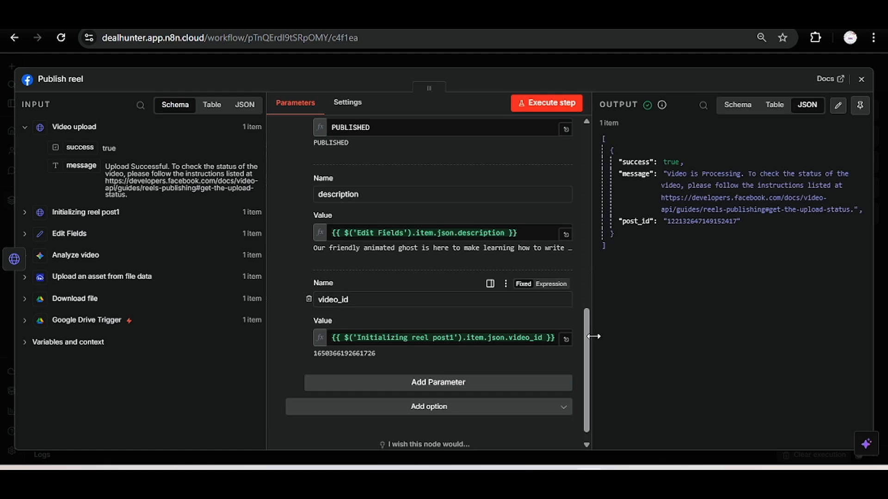
pyautogui.moveTo(586, 331); pyautogui.dragTo(587, 360)
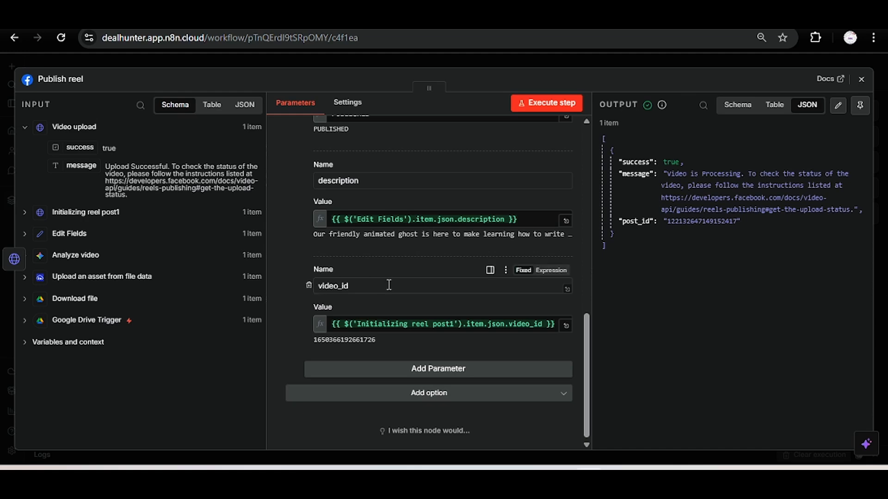
pyautogui.doubleClick(396, 319)
pyautogui.moveTo(395, 319); pyautogui.dragTo(396, 317)
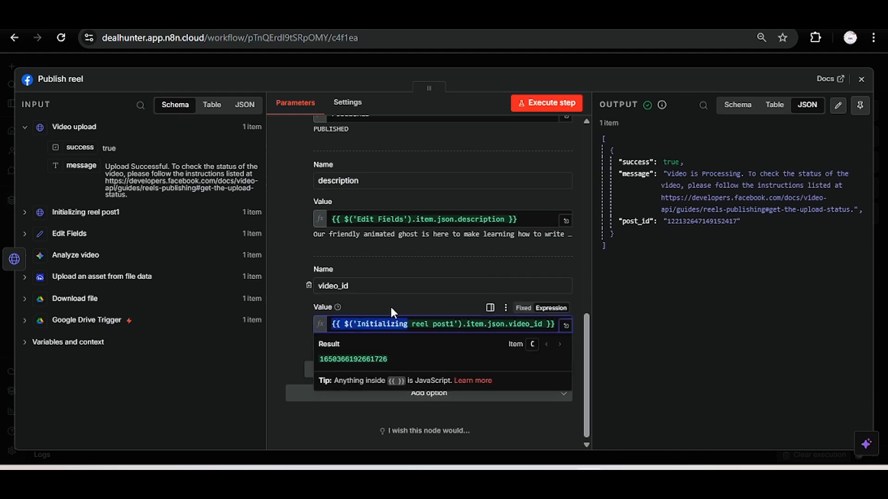
pyautogui.click(390, 307)
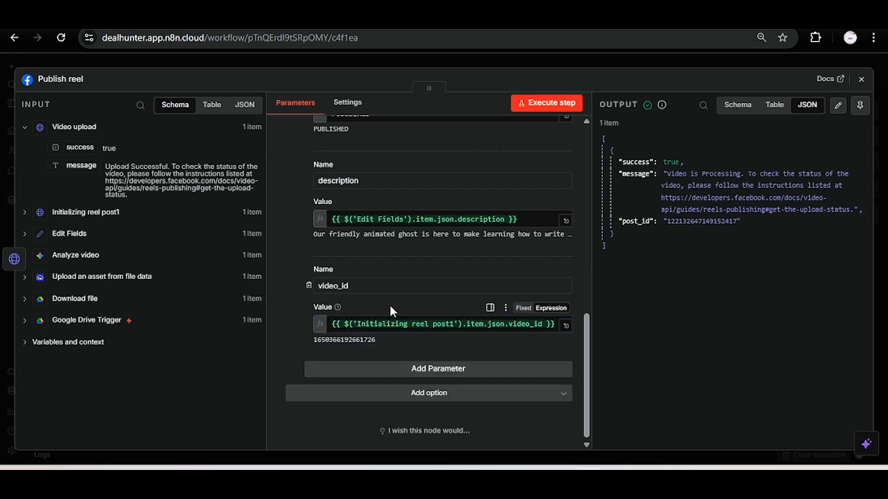
# Inspect the video_id in the Initializing reel post1 input data and execute the Publish reel node.
pyautogui.click(73, 127)
pyautogui.click(59, 153)
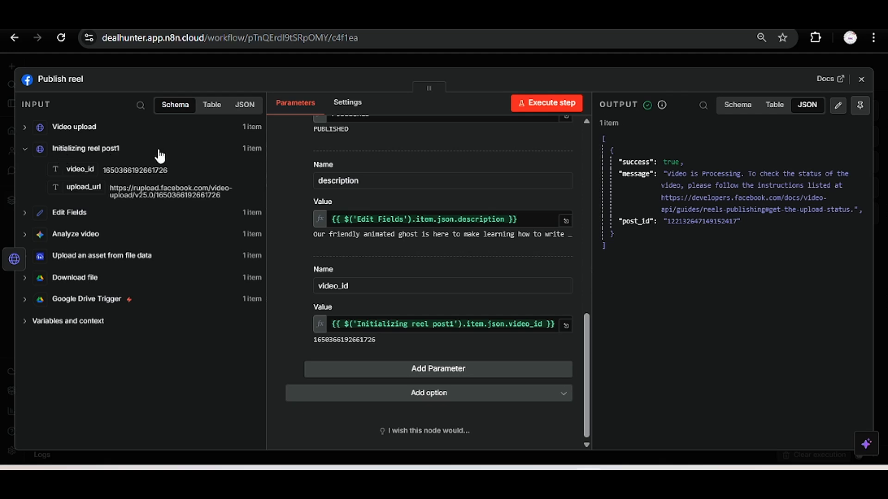
pyautogui.moveTo(83, 170); pyautogui.dragTo(93, 167)
pyautogui.moveTo(587, 335); pyautogui.dragTo(587, 148)
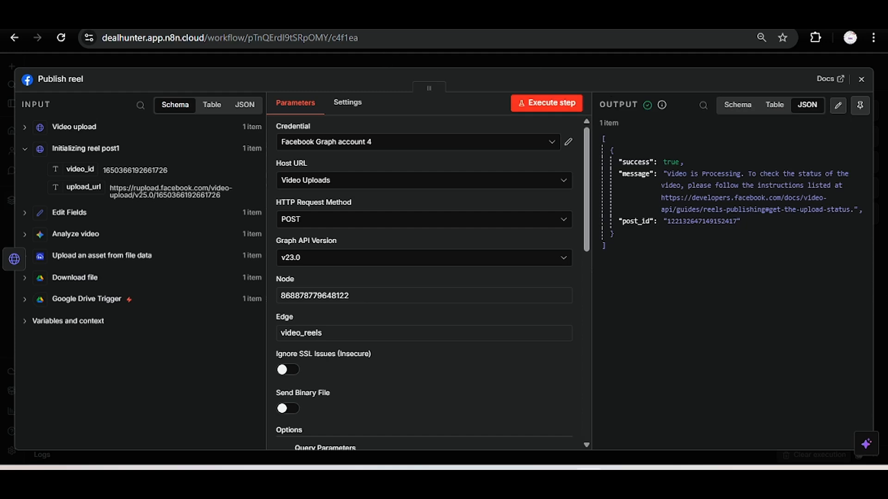
pyautogui.click(554, 103)
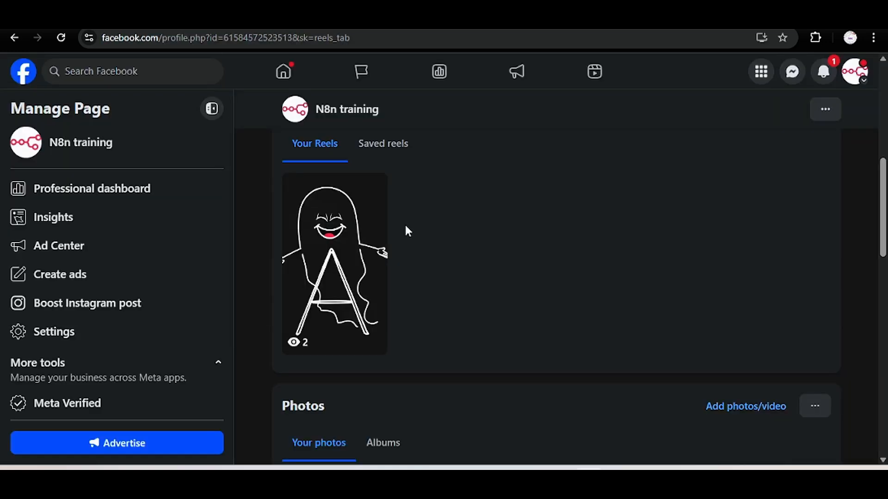
# On the N8n training Facebook page, view the published reel with its caption, close it and return to the page header.
pyautogui.click(371, 232)
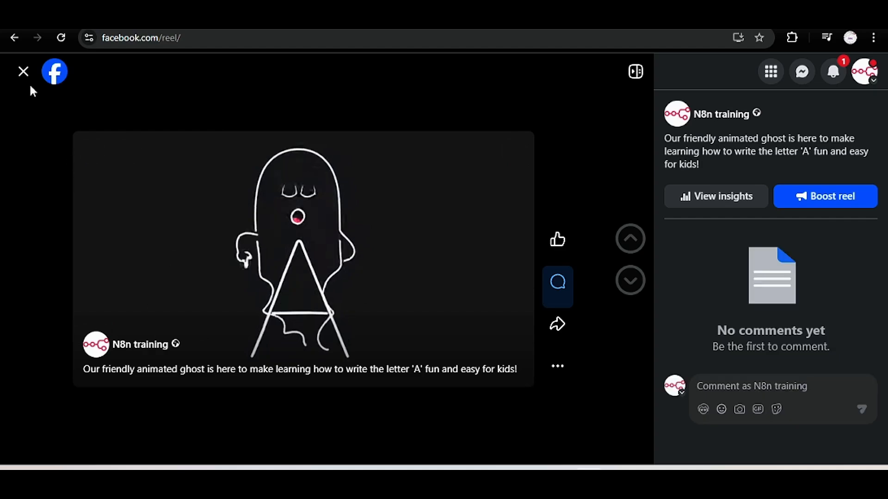
pyautogui.click(23, 71)
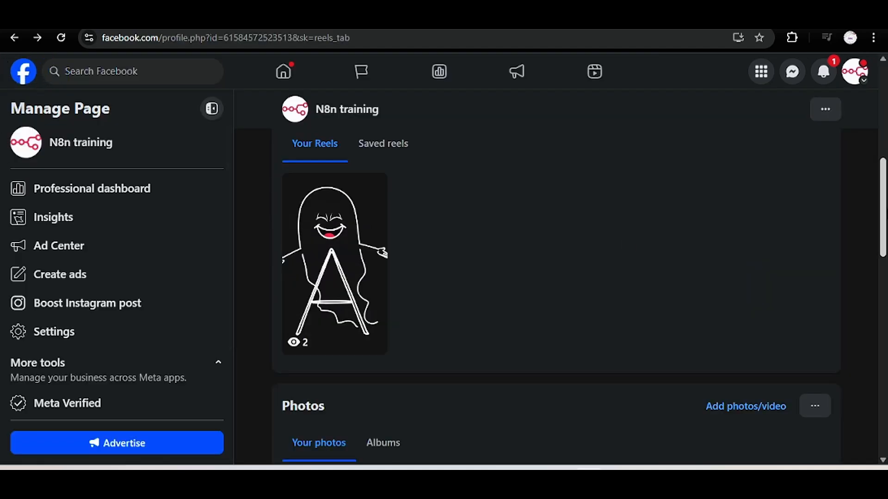
pyautogui.moveTo(882, 225)
pyautogui.mouseDown()
pyautogui.moveTo(882, 283)
pyautogui.moveTo(881, 210)
pyautogui.mouseUp()
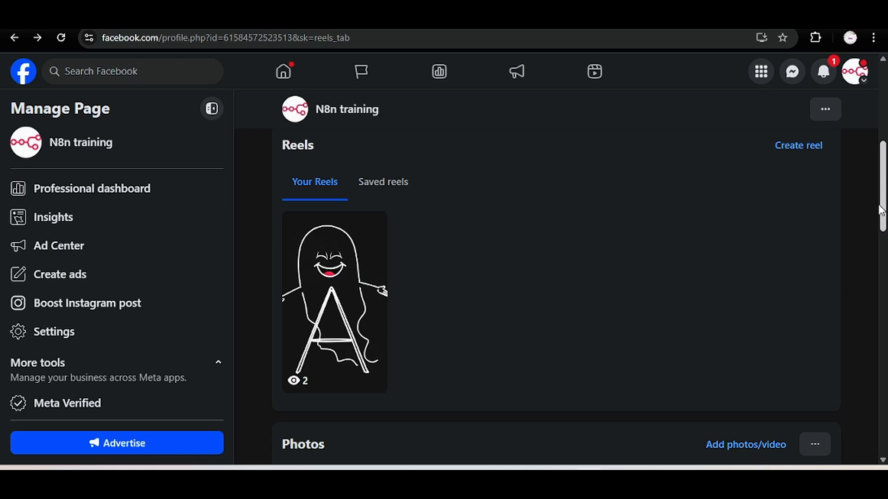
pyautogui.moveTo(881, 211); pyautogui.dragTo(881, 150)
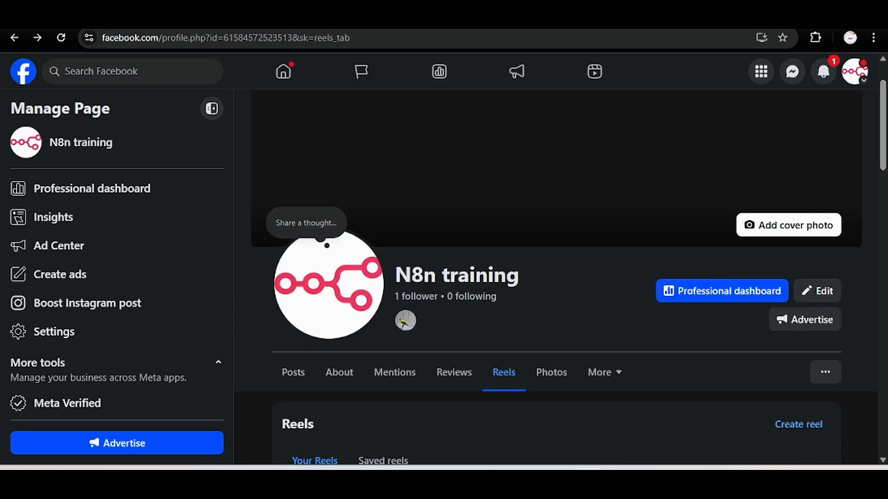